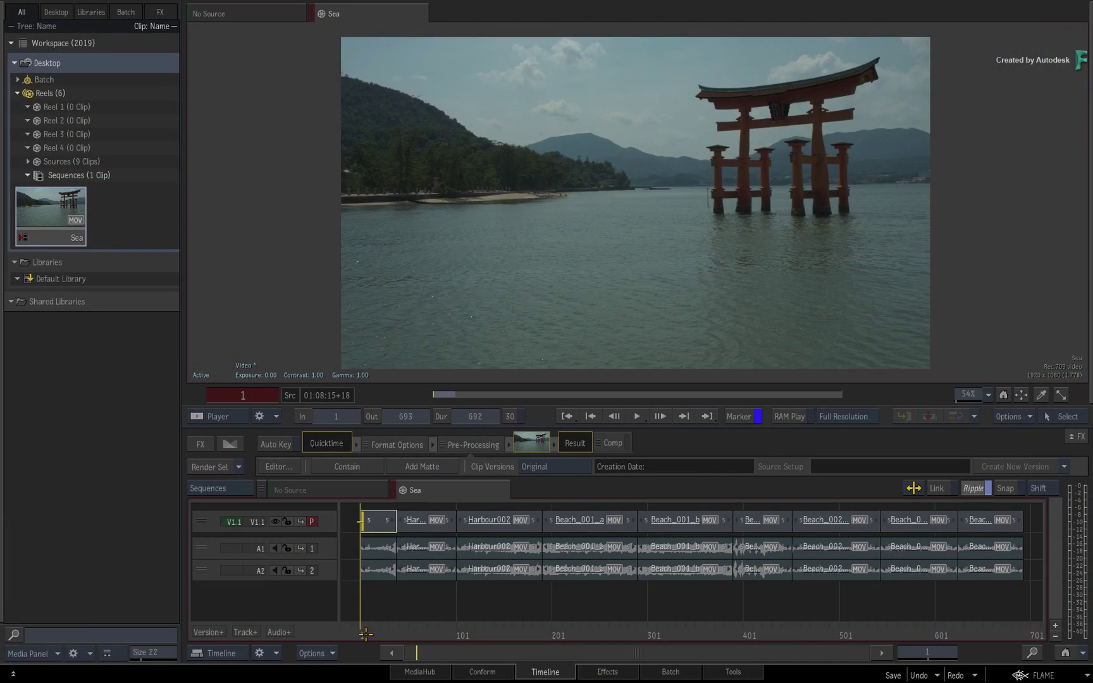
# Step: Scrub through the Sea sequence to preview the beach shots
pyautogui.moveTo(365, 630)
pyautogui.mouseDown()
pyautogui.moveTo(490, 630)
pyautogui.moveTo(969, 588)
pyautogui.moveTo(475, 569)
pyautogui.mouseUp()
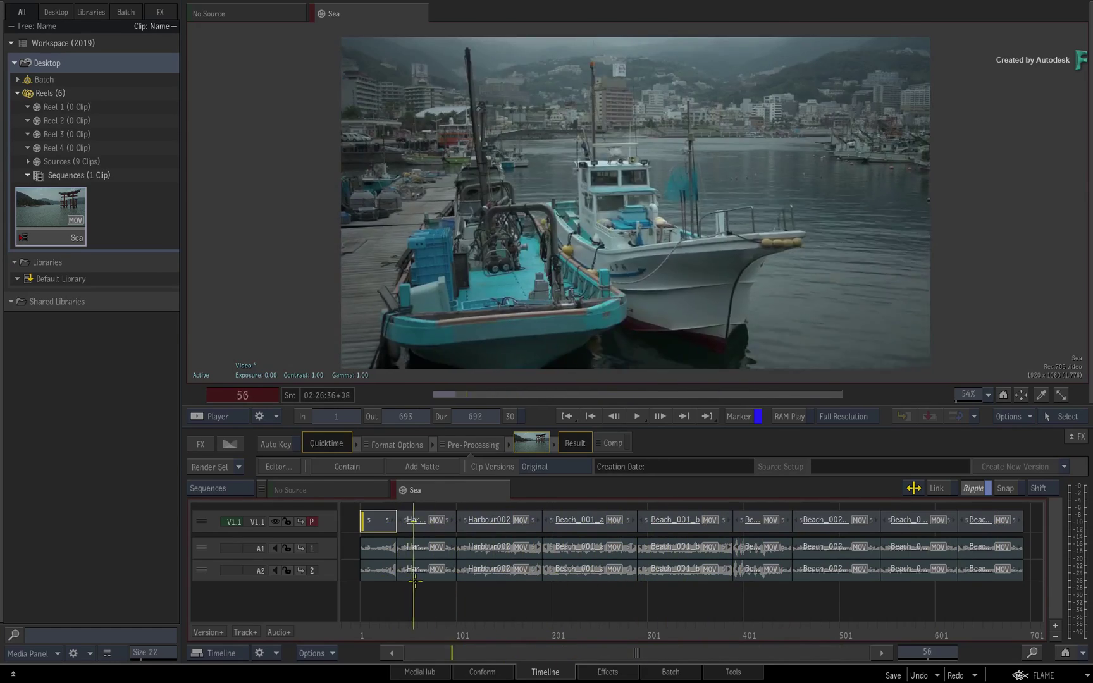
pyautogui.moveTo(475, 569)
pyautogui.mouseDown()
pyautogui.moveTo(571, 590)
pyautogui.moveTo(991, 589)
pyautogui.moveTo(582, 589)
pyautogui.moveTo(540, 568)
pyautogui.moveTo(709, 568)
pyautogui.moveTo(648, 589)
pyautogui.mouseUp()
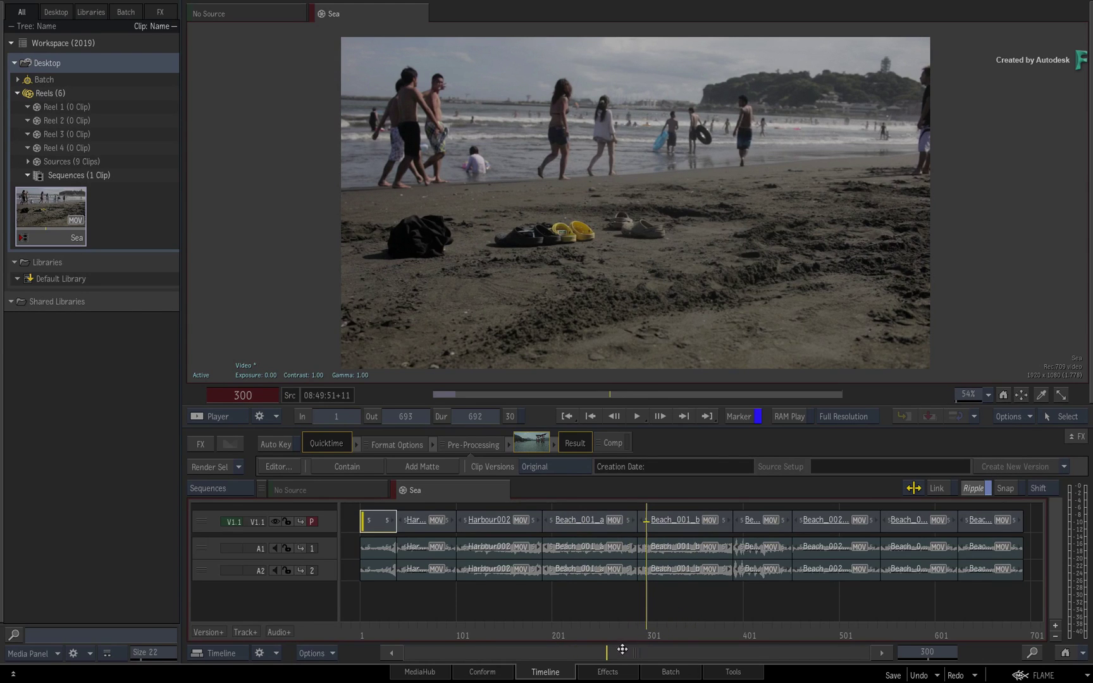
pyautogui.scroll(3, 607, 654)
pyautogui.scroll(-3, 588, 557)
pyautogui.moveTo(652, 630)
pyautogui.mouseDown()
pyautogui.moveTo(542, 631)
pyautogui.moveTo(951, 613)
pyautogui.moveTo(412, 651)
pyautogui.moveTo(676, 632)
pyautogui.mouseUp()
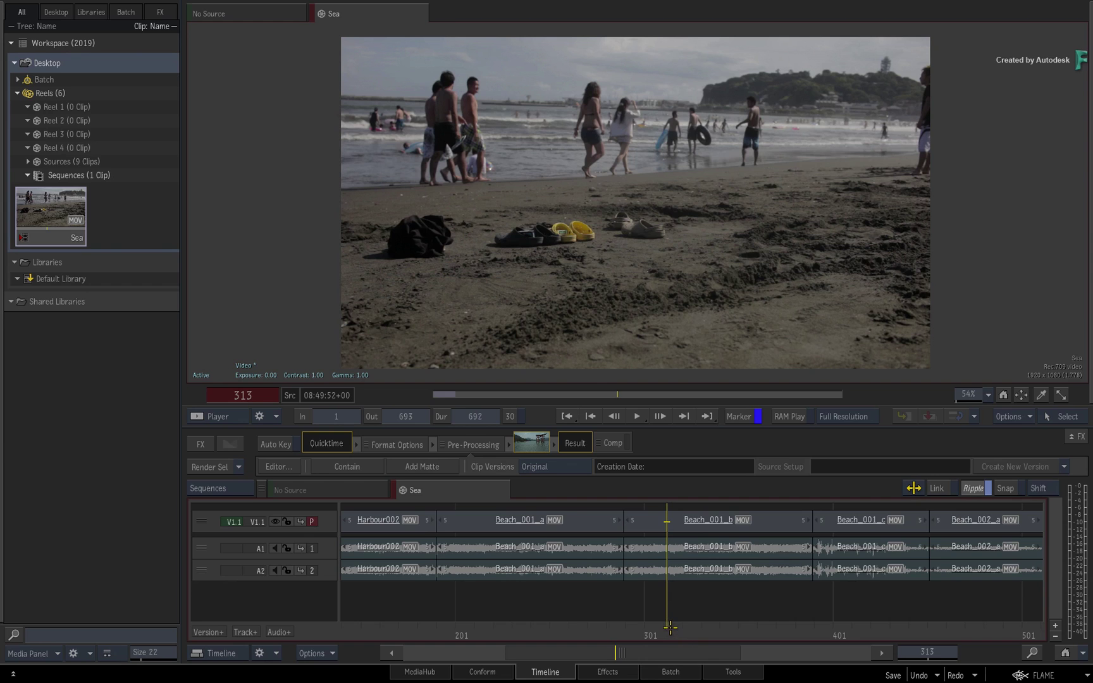
pyautogui.moveTo(671, 629)
pyautogui.mouseDown()
pyautogui.moveTo(689, 600)
pyautogui.moveTo(852, 577)
pyautogui.moveTo(662, 613)
pyautogui.mouseUp()
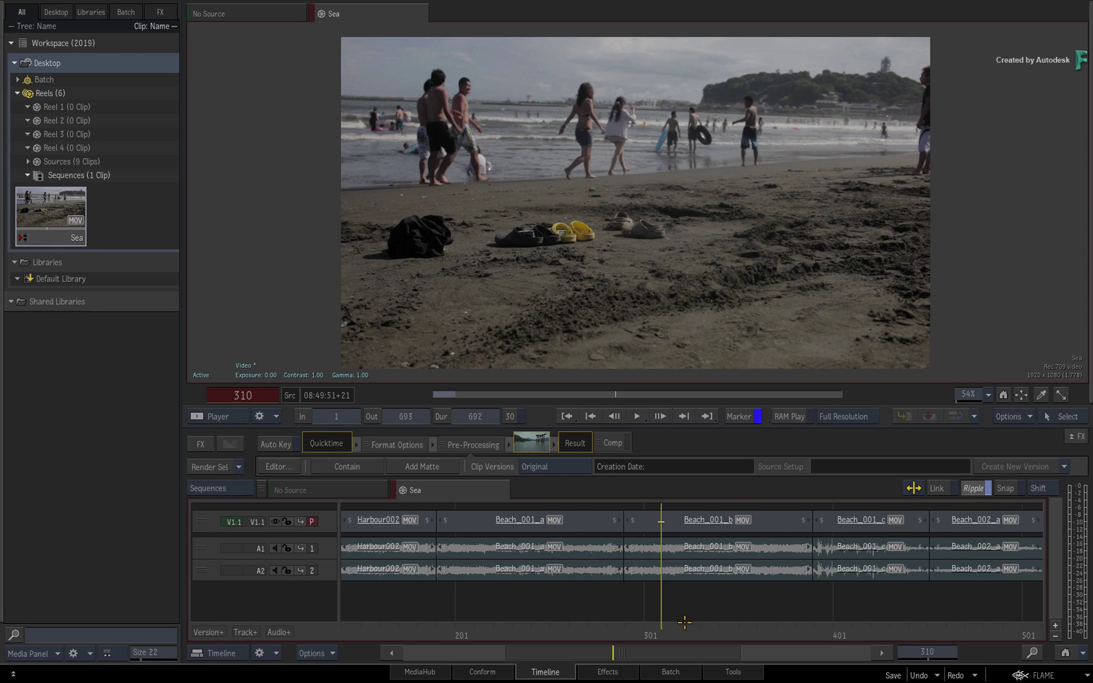
pyautogui.moveTo(681, 626)
pyautogui.mouseDown()
pyautogui.moveTo(650, 571)
pyautogui.moveTo(862, 521)
pyautogui.moveTo(532, 579)
pyautogui.moveTo(880, 529)
pyautogui.moveTo(660, 585)
pyautogui.mouseUp()
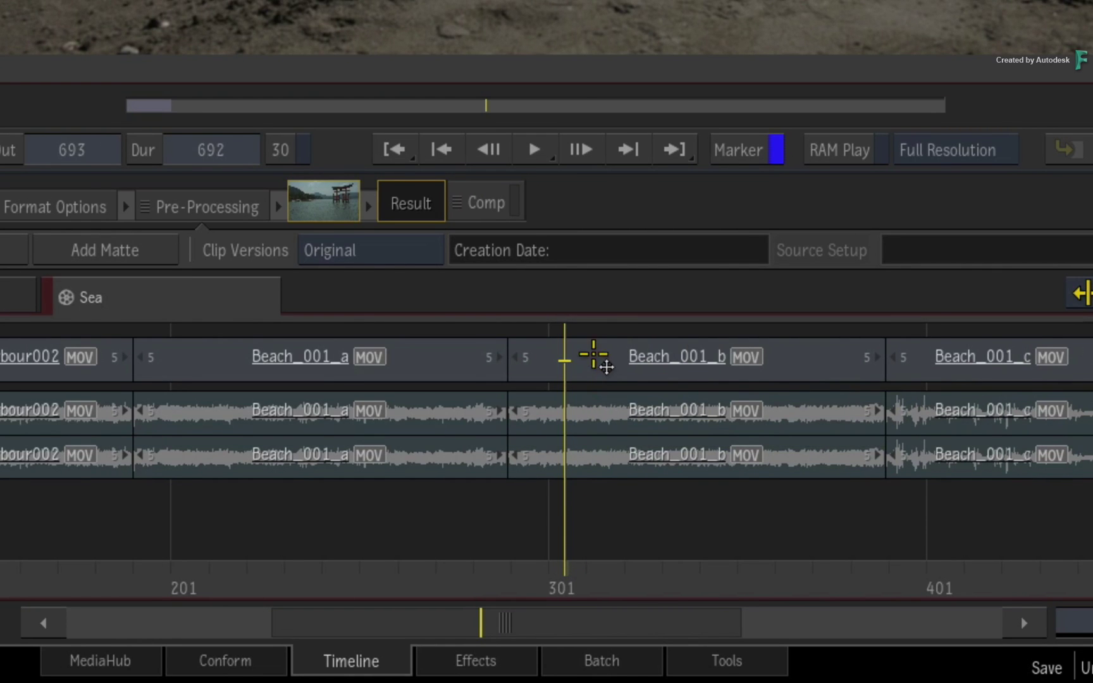
# Step: Select the Beach_001_b segment on the V1.1 track
pyautogui.click(598, 358)
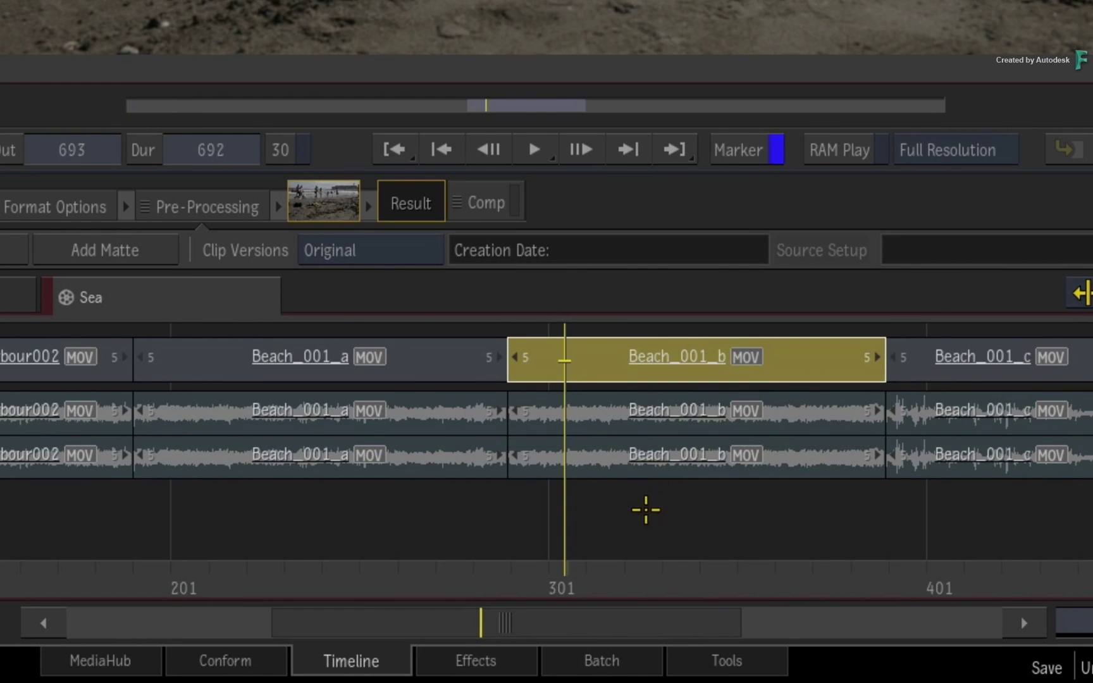
pyautogui.click(642, 520)
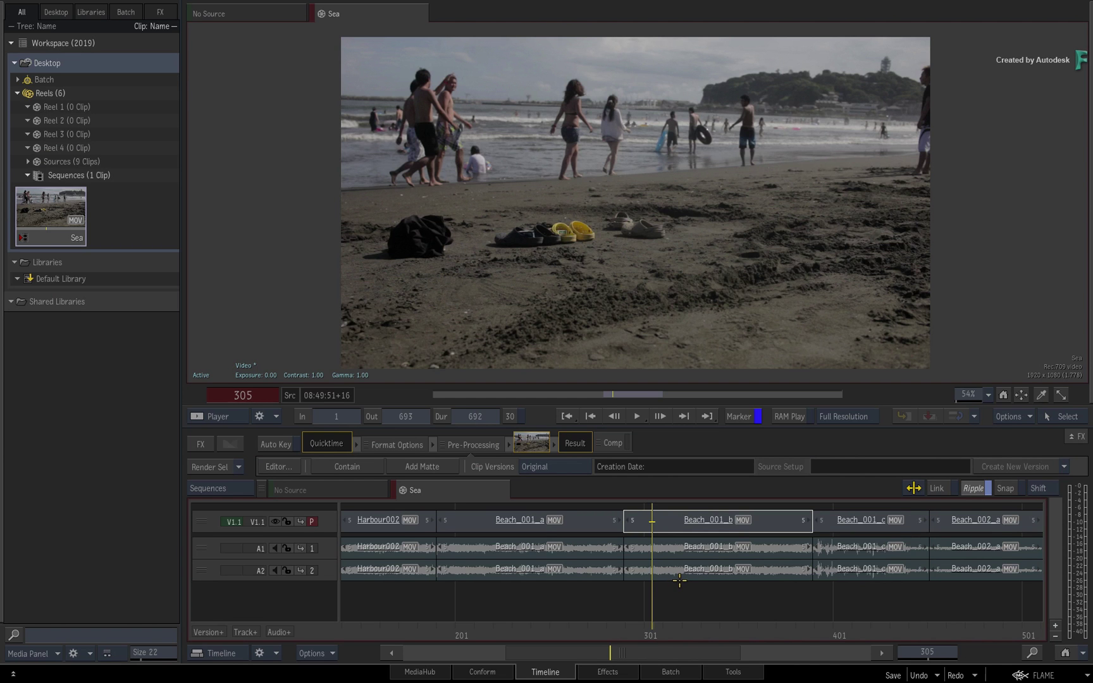
pyautogui.click(630, 672)
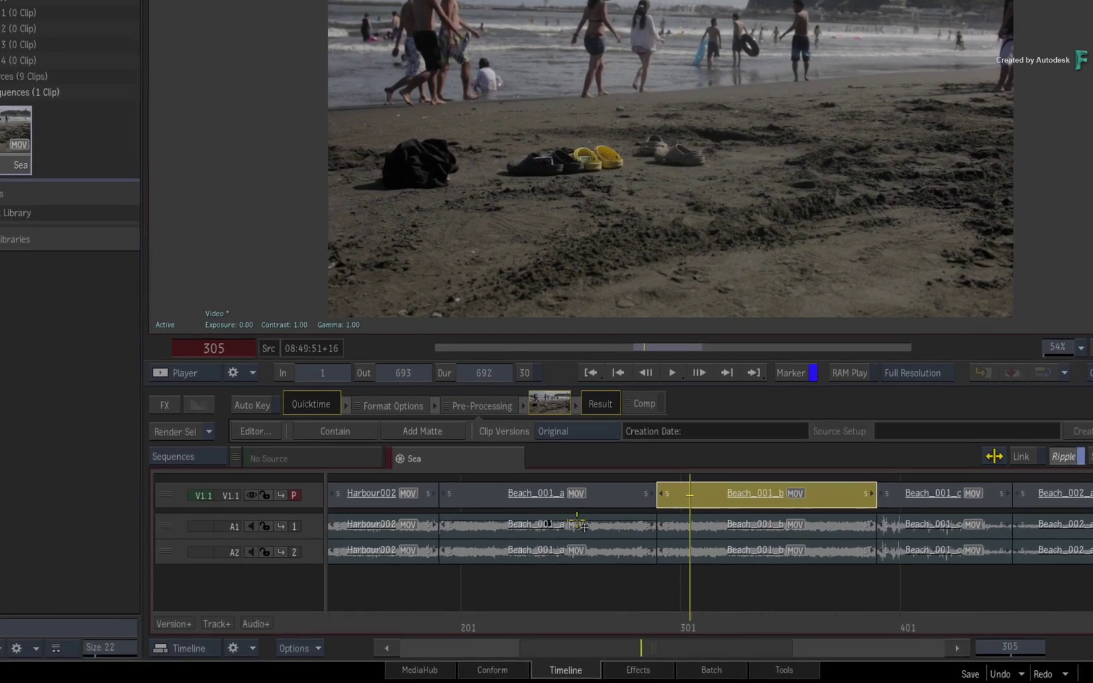
# Step: Add a 2D Transform to Beach_001_b, test-dragging Pos Y and undoing it
pyautogui.hotkey('ctrl', 'Tab')
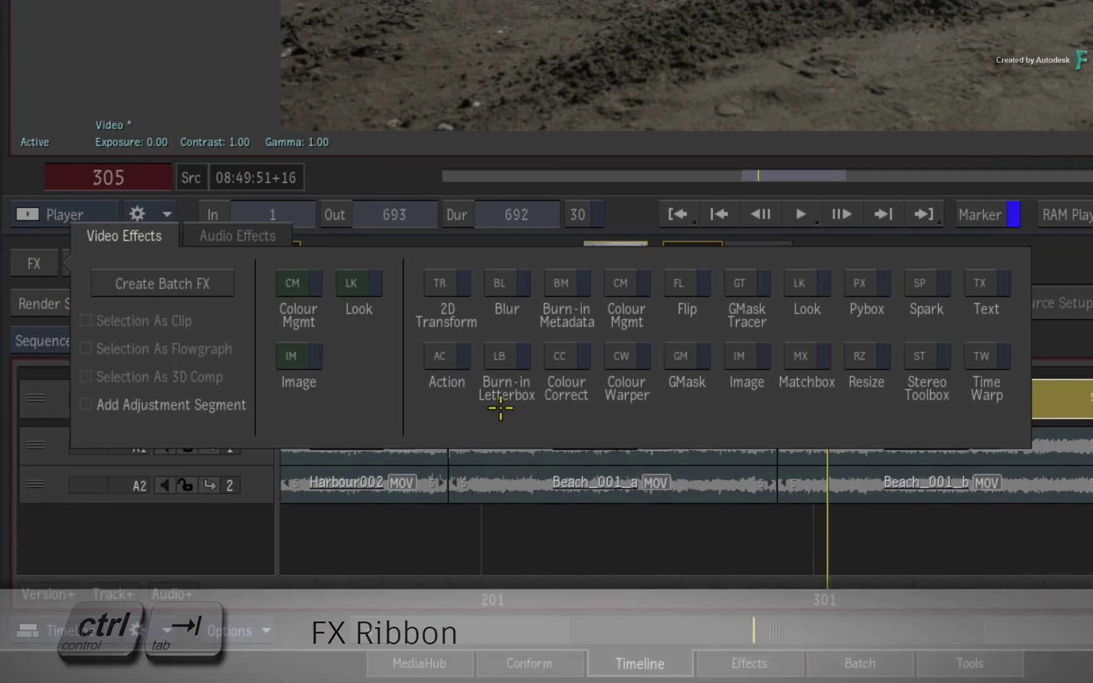
pyautogui.click(443, 277)
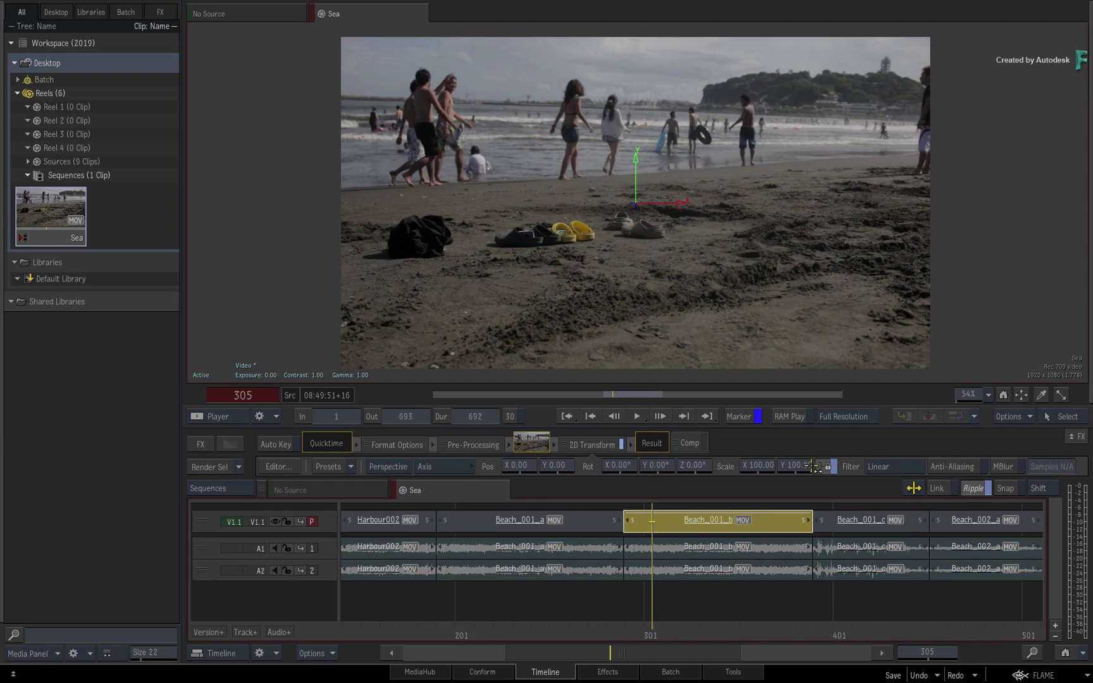
pyautogui.moveTo(556, 467); pyautogui.dragTo(588, 466)
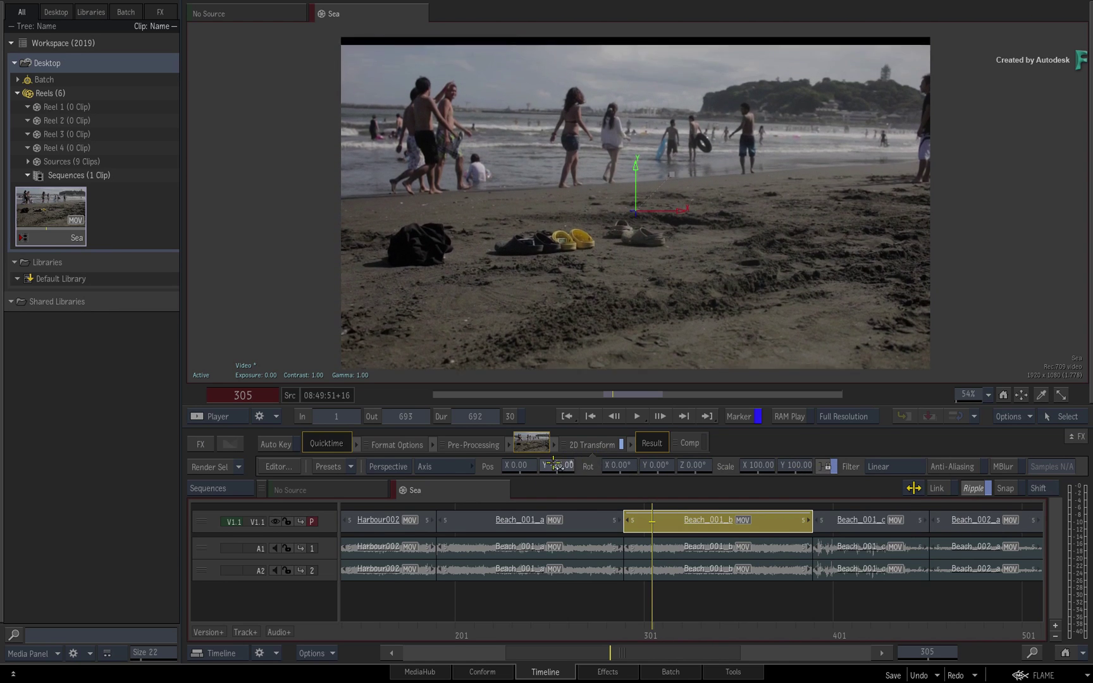
pyautogui.hotkey('ctrl', 'z')
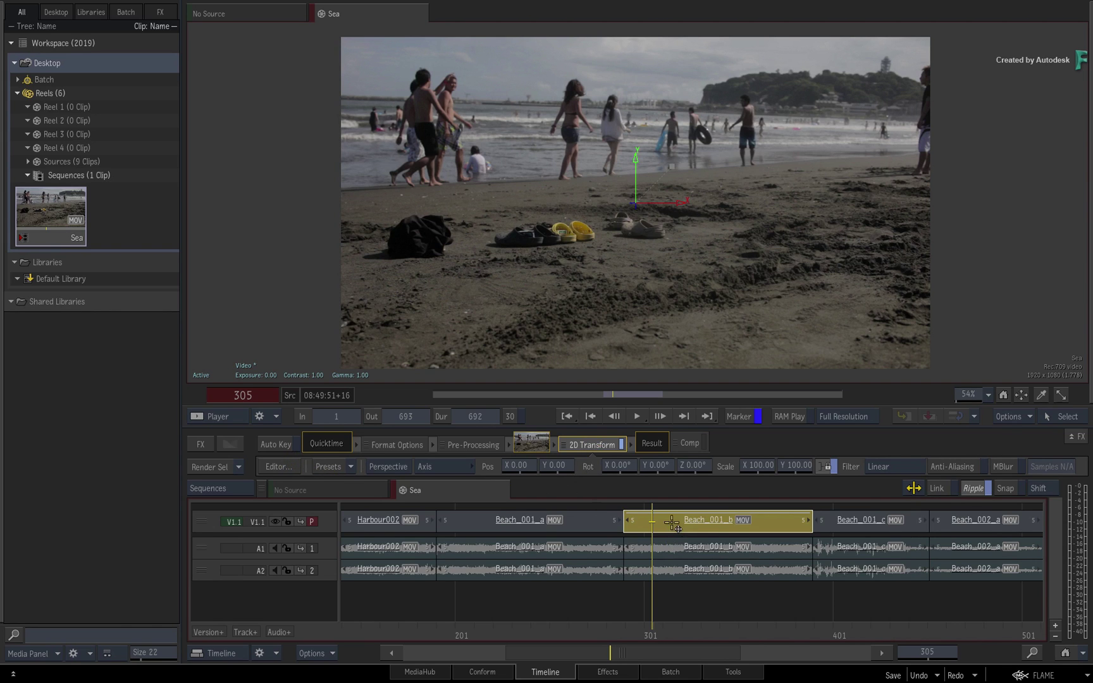
pyautogui.doubleClick(595, 445)
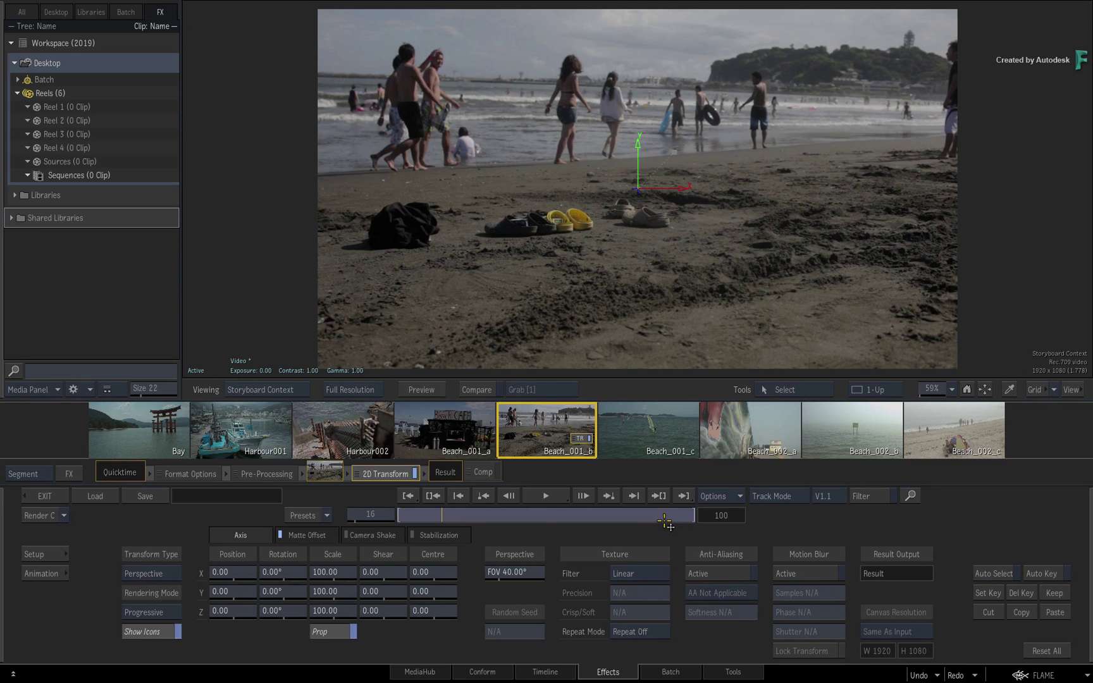
pyautogui.moveTo(667, 517)
pyautogui.mouseDown()
pyautogui.moveTo(418, 511)
pyautogui.moveTo(493, 509)
pyautogui.moveTo(457, 512)
pyautogui.mouseUp()
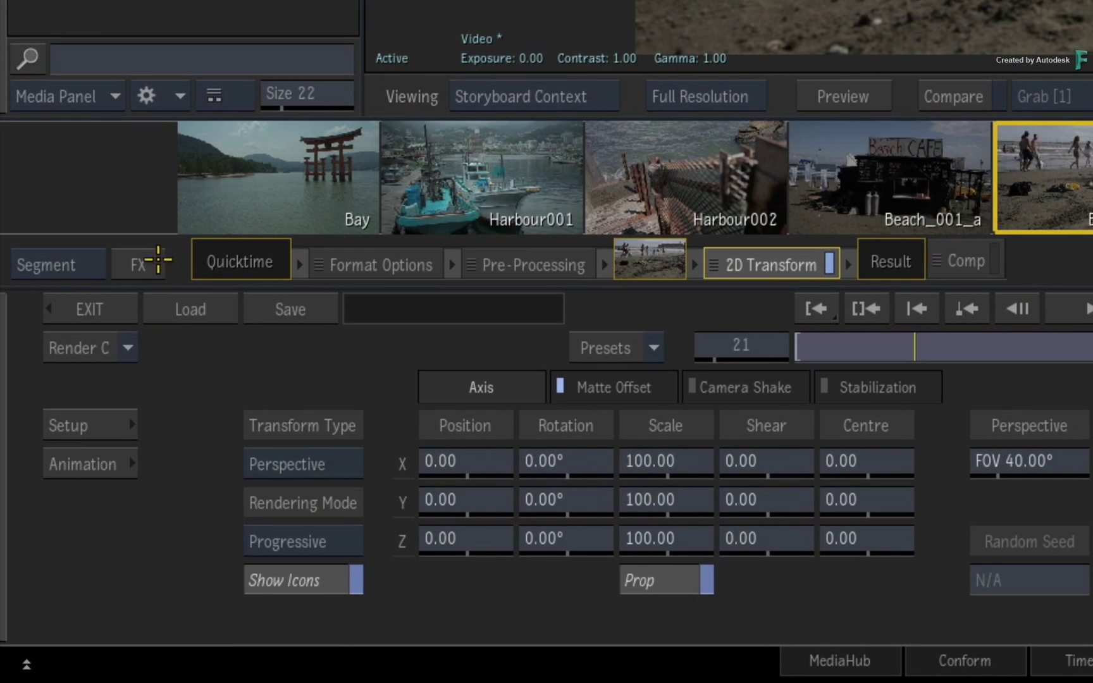
pyautogui.click(144, 261)
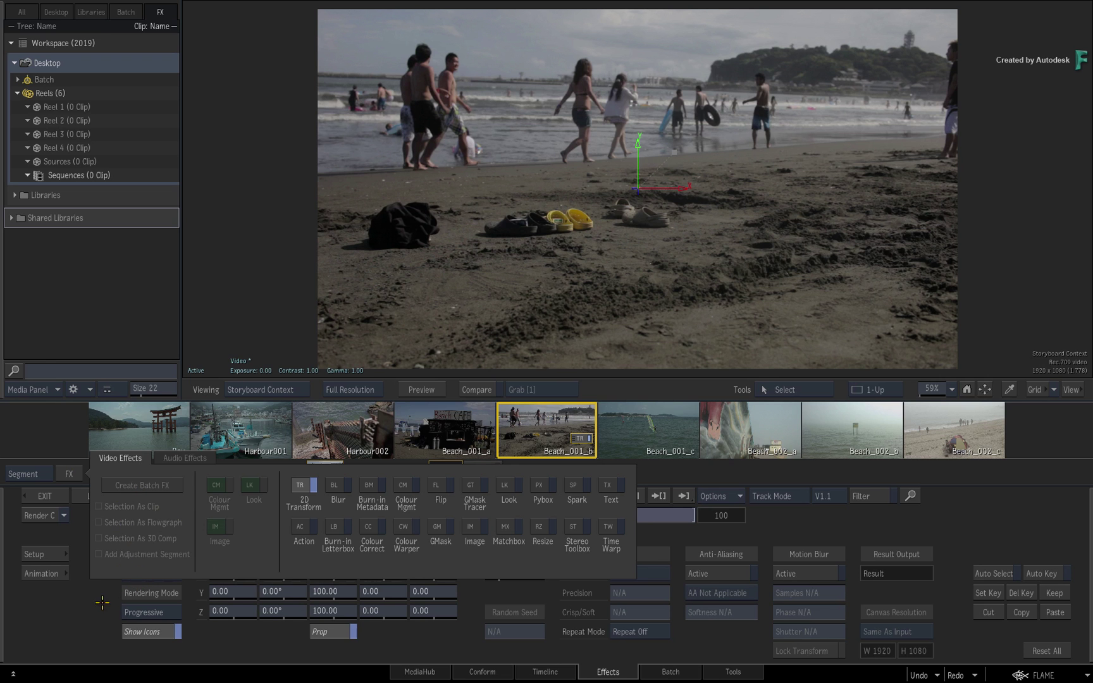
pyautogui.click(100, 606)
pyautogui.click(556, 672)
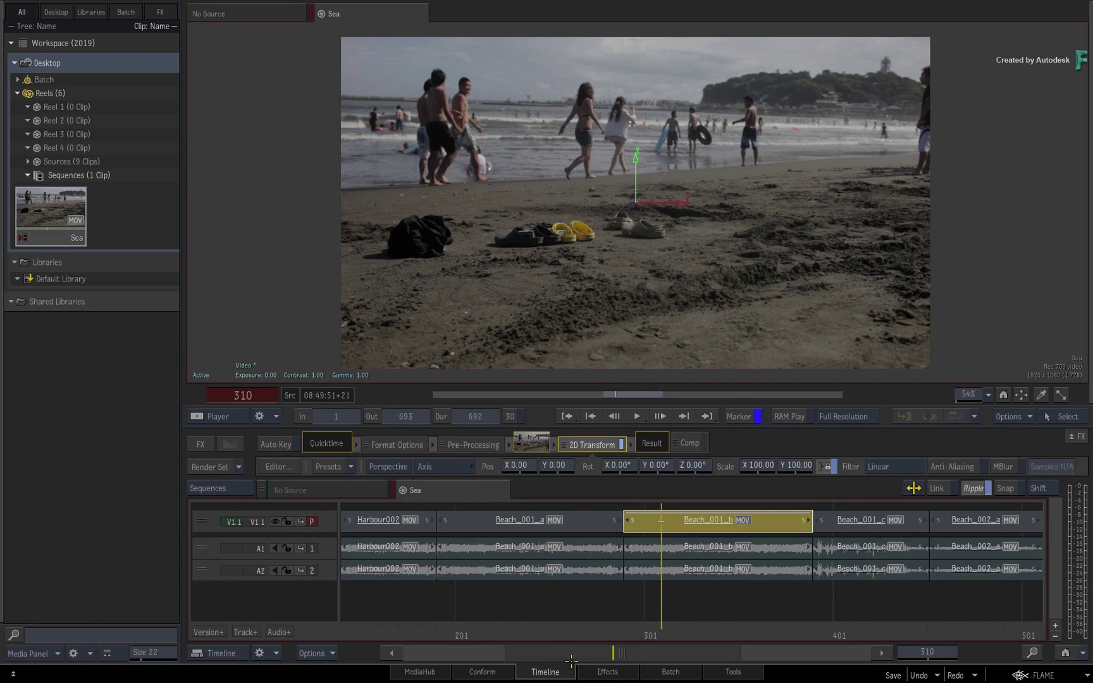
pyautogui.rightClick(652, 538)
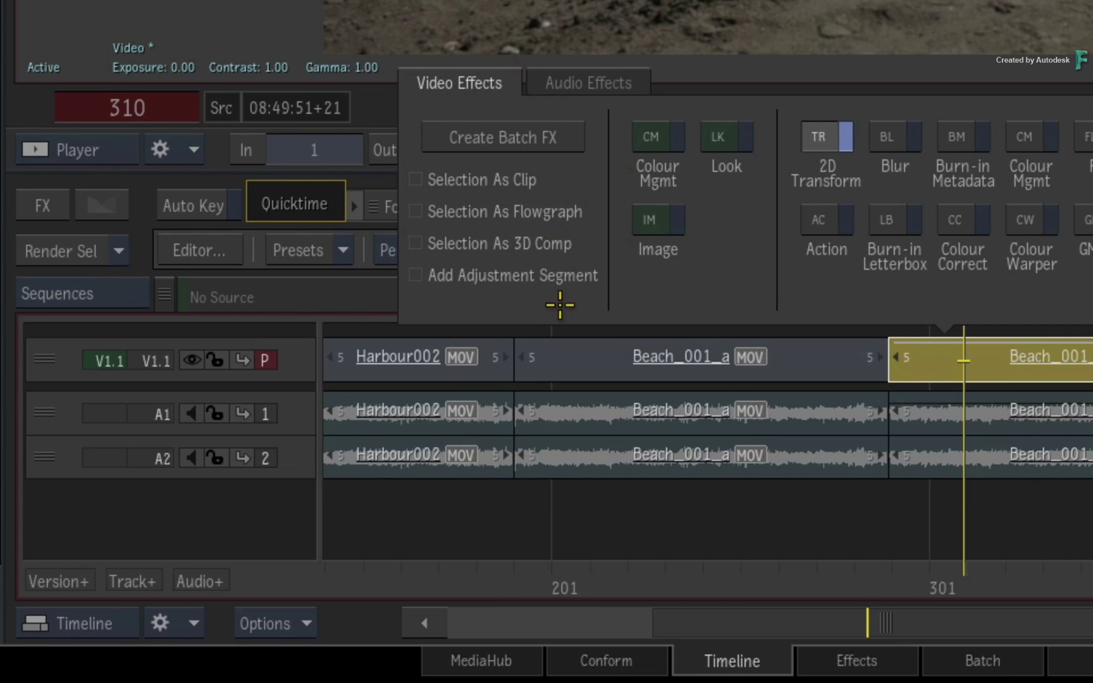
pyautogui.click(536, 212)
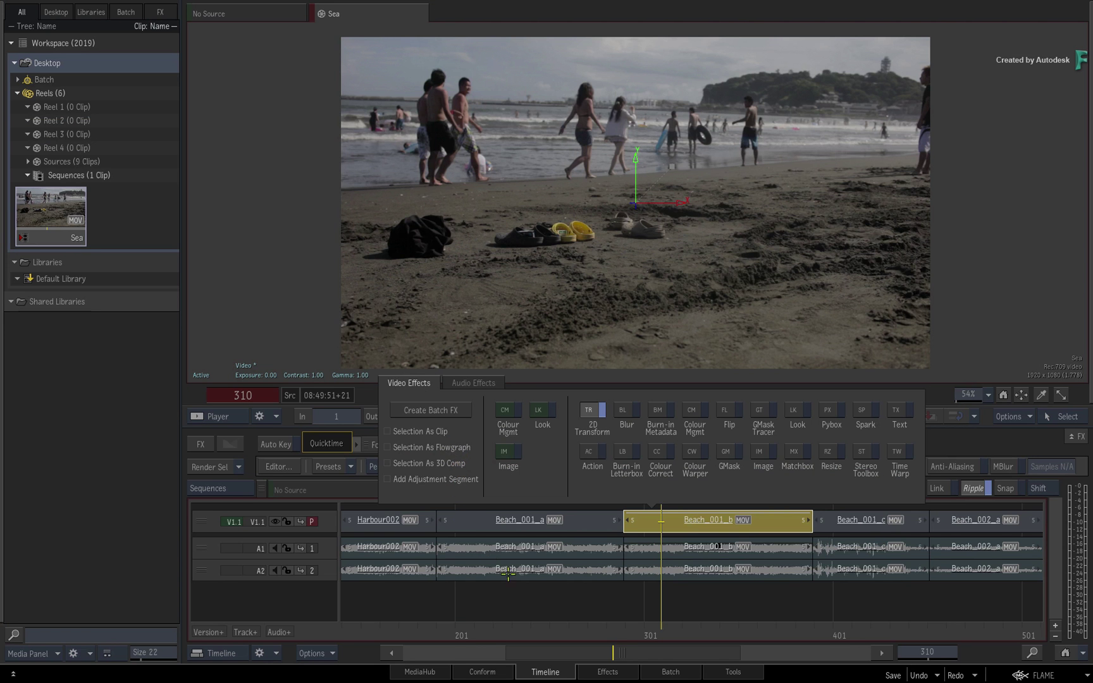
pyautogui.click(687, 602)
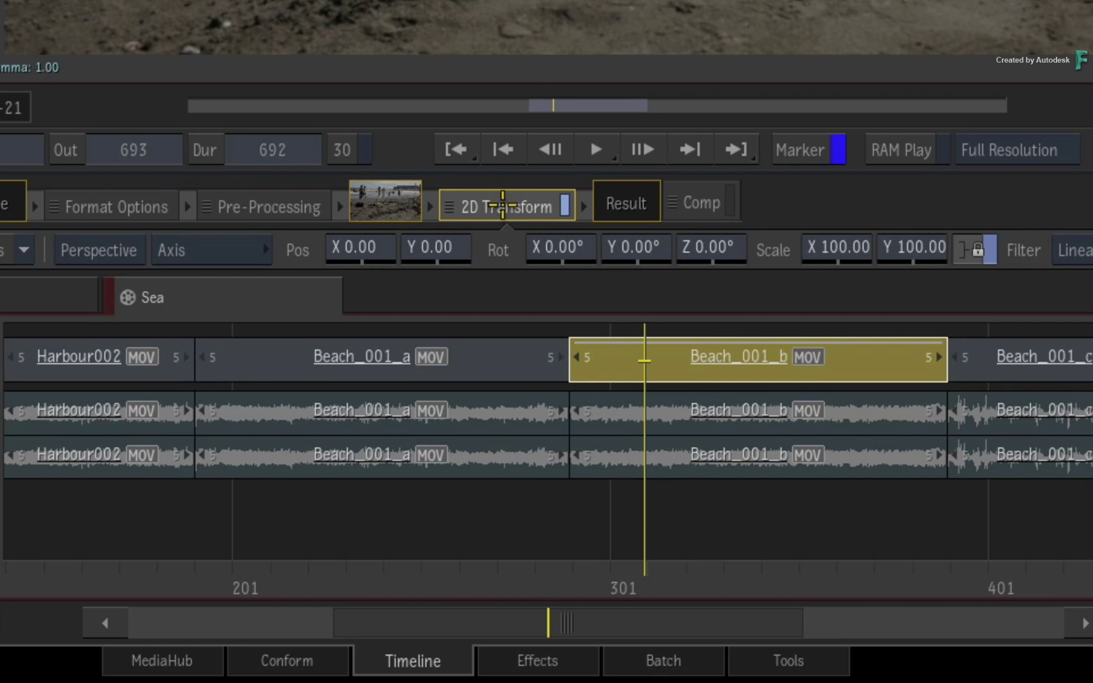
# Step: Delete the 2D Transform node from Beach_001_b's pipeline using its right-click menu
pyautogui.moveTo(502, 207); pyautogui.dragTo(649, 665)
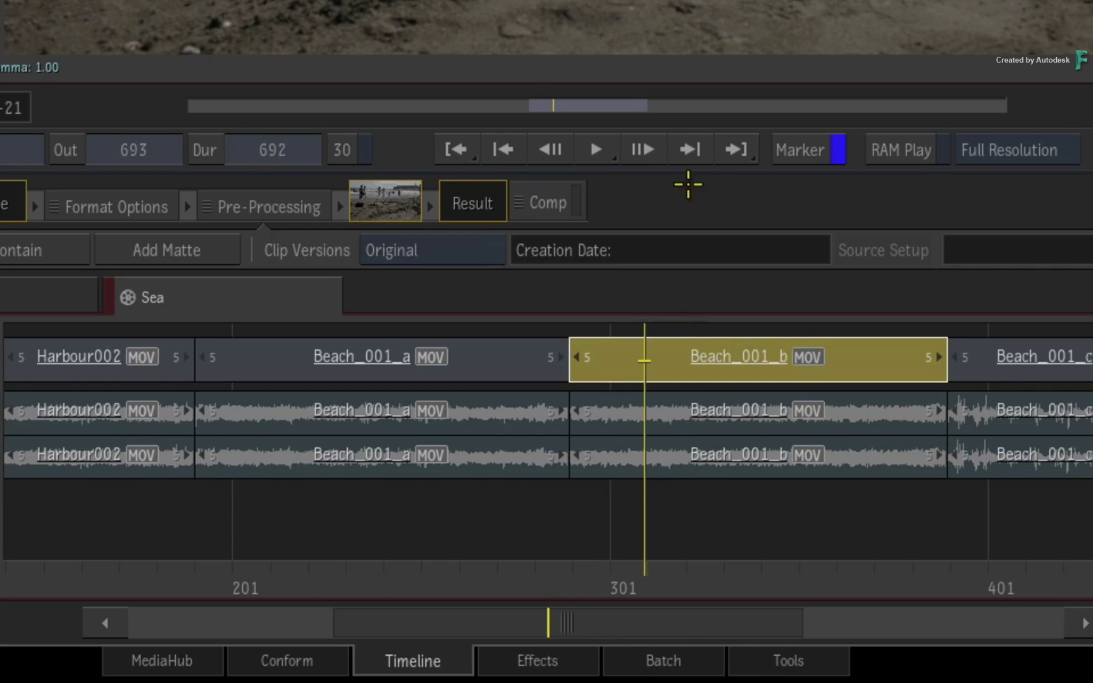
pyautogui.hotkey('ctrl', 'z')
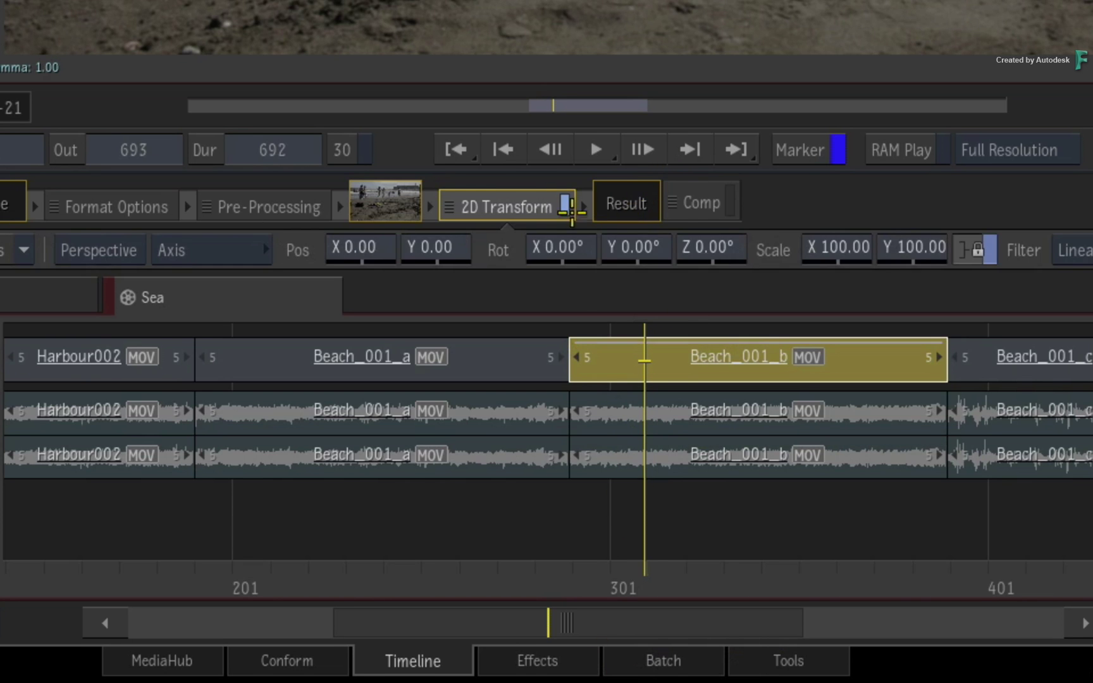
pyautogui.rightClick(521, 205)
pyautogui.click(613, 295)
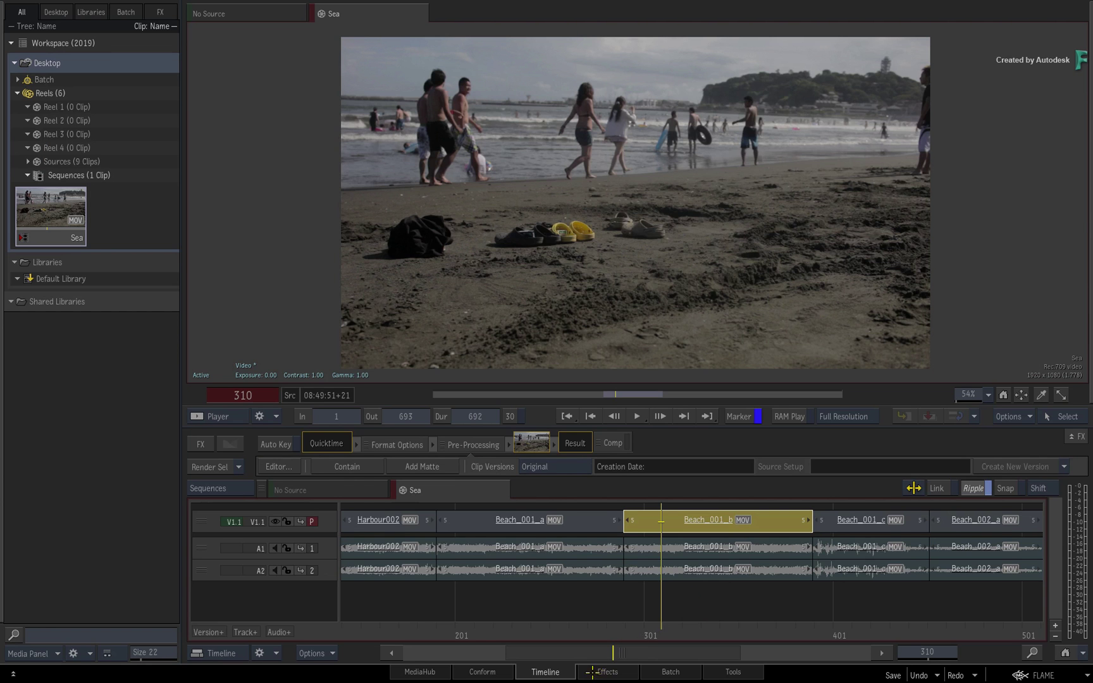
pyautogui.click(608, 672)
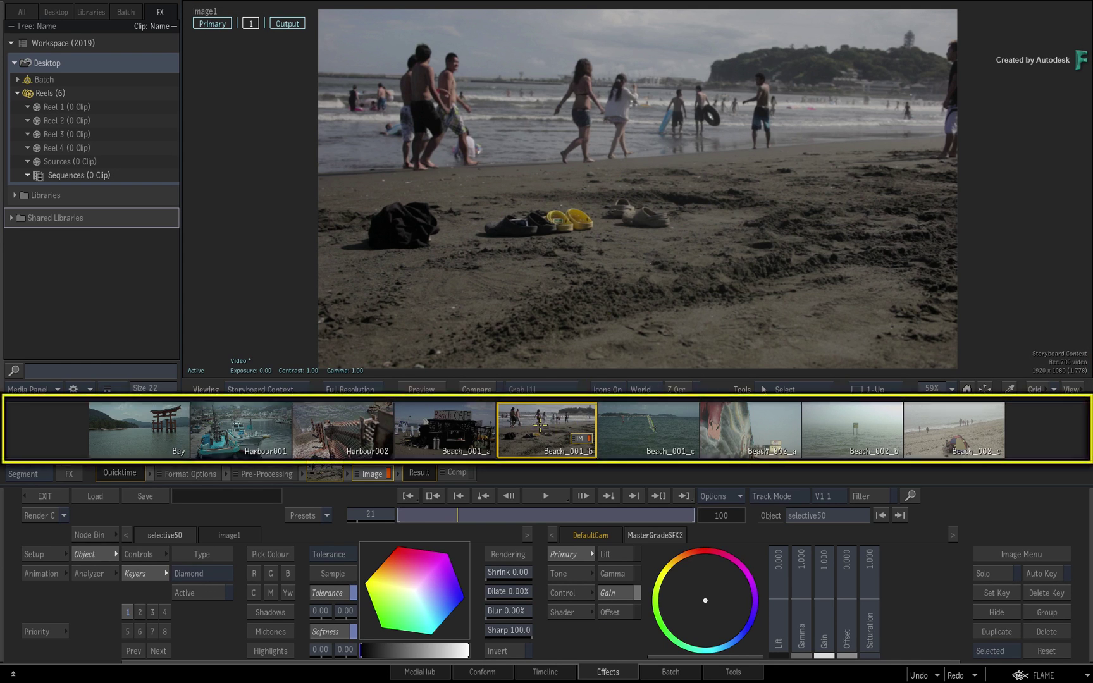
pyautogui.moveTo(540, 424)
pyautogui.mouseDown()
pyautogui.moveTo(651, 424)
pyautogui.moveTo(649, 414)
pyautogui.moveTo(541, 431)
pyautogui.mouseUp()
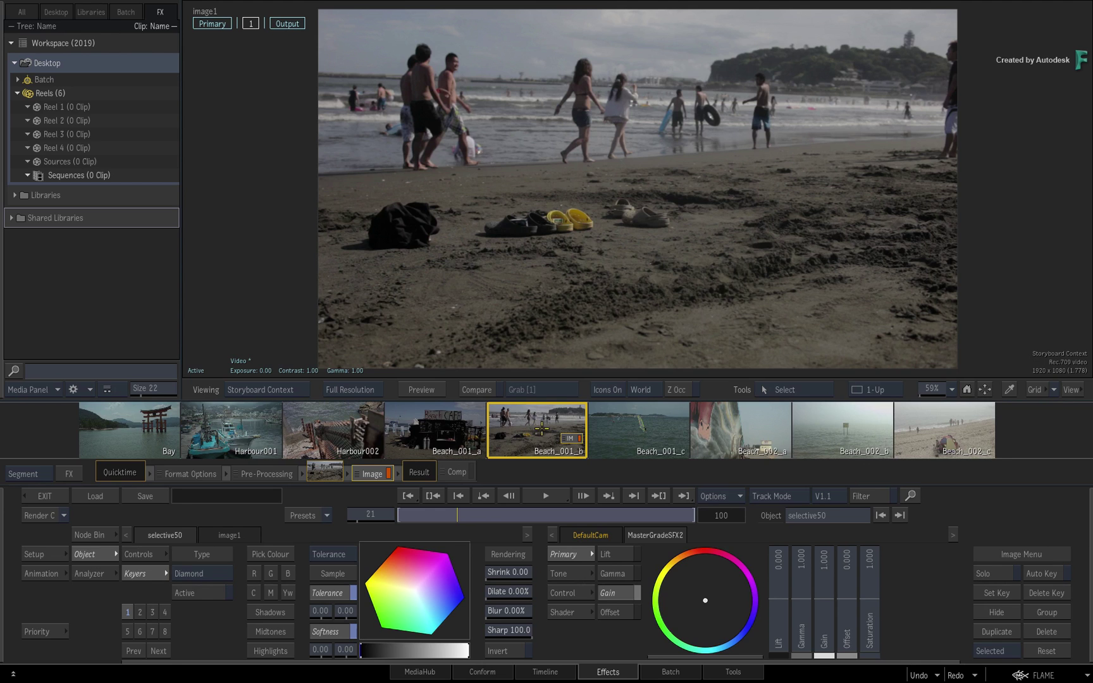
pyautogui.click(632, 422)
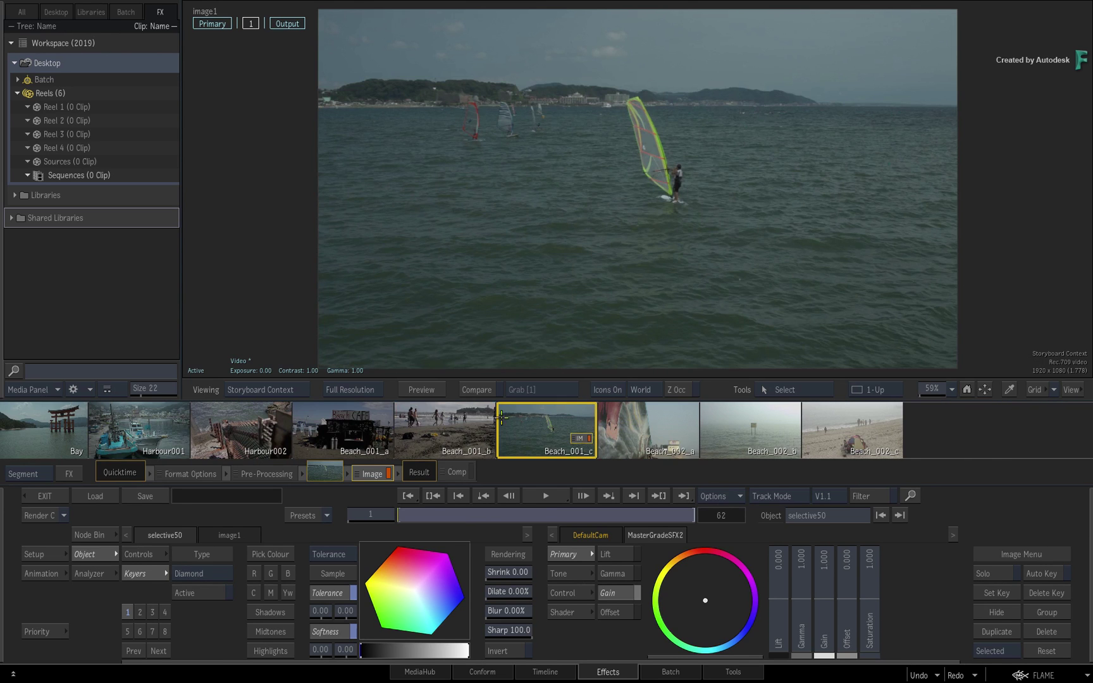
pyautogui.click(450, 425)
pyautogui.click(427, 427)
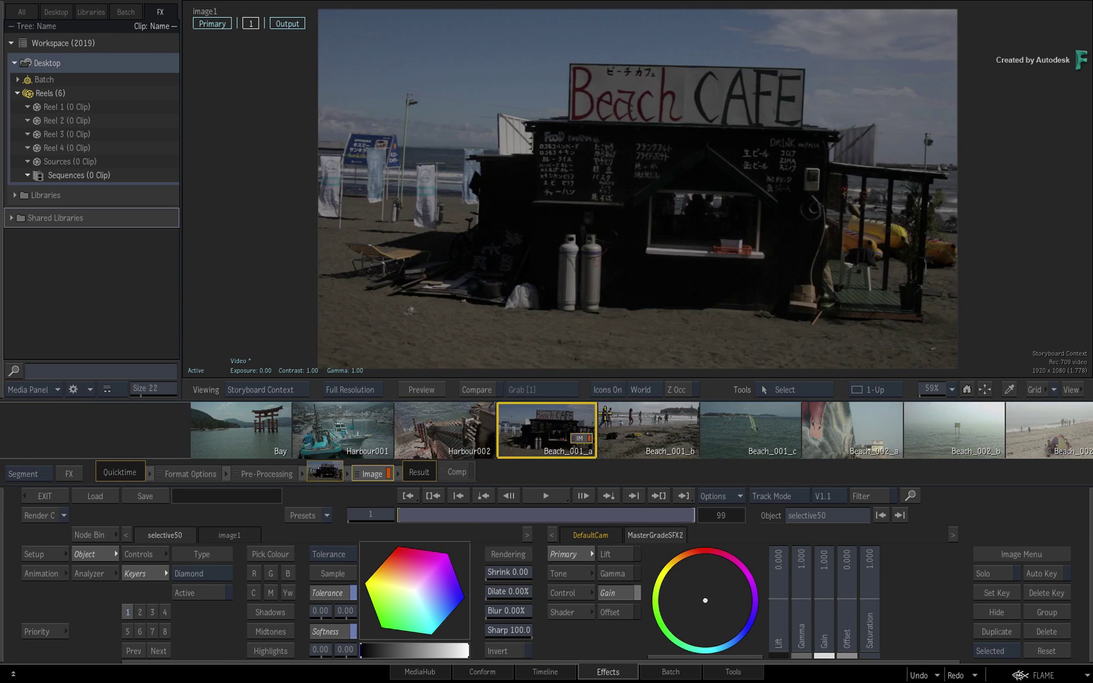
pyautogui.click(624, 418)
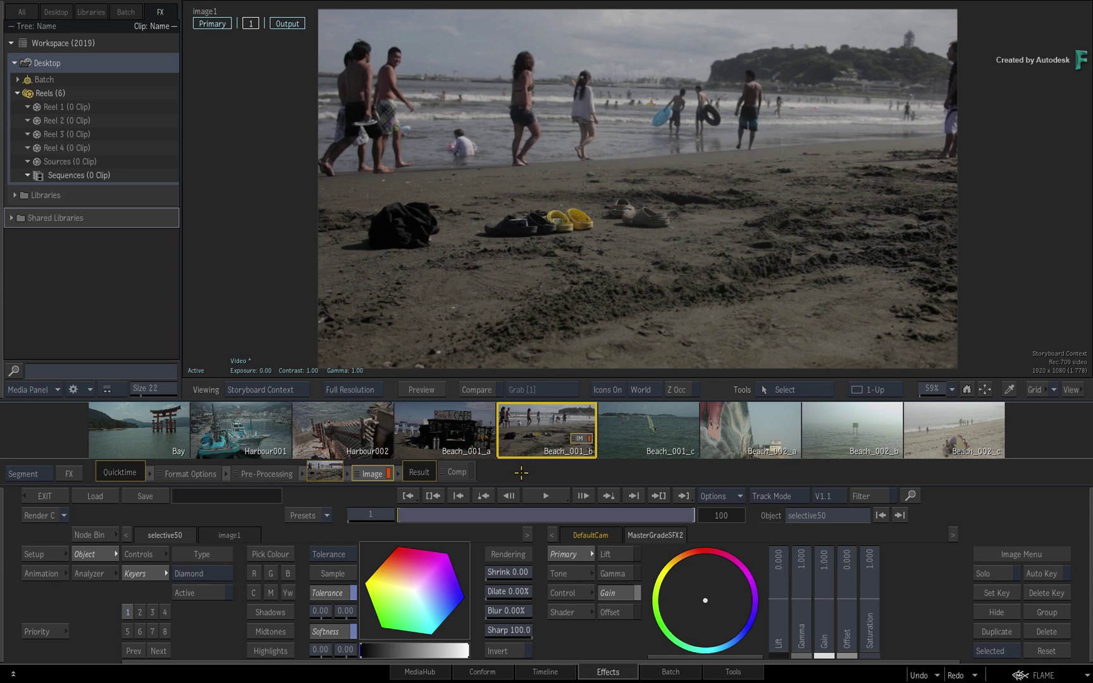
pyautogui.click(69, 471)
pyautogui.click(70, 472)
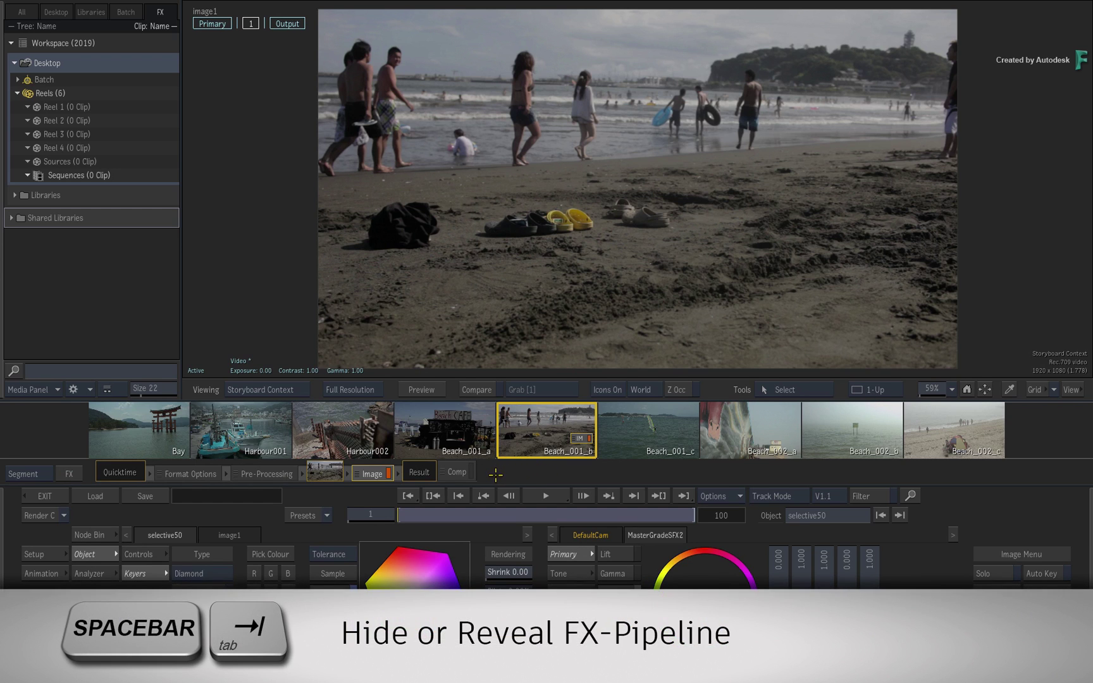
pyautogui.hotkey('space', 'Tab')
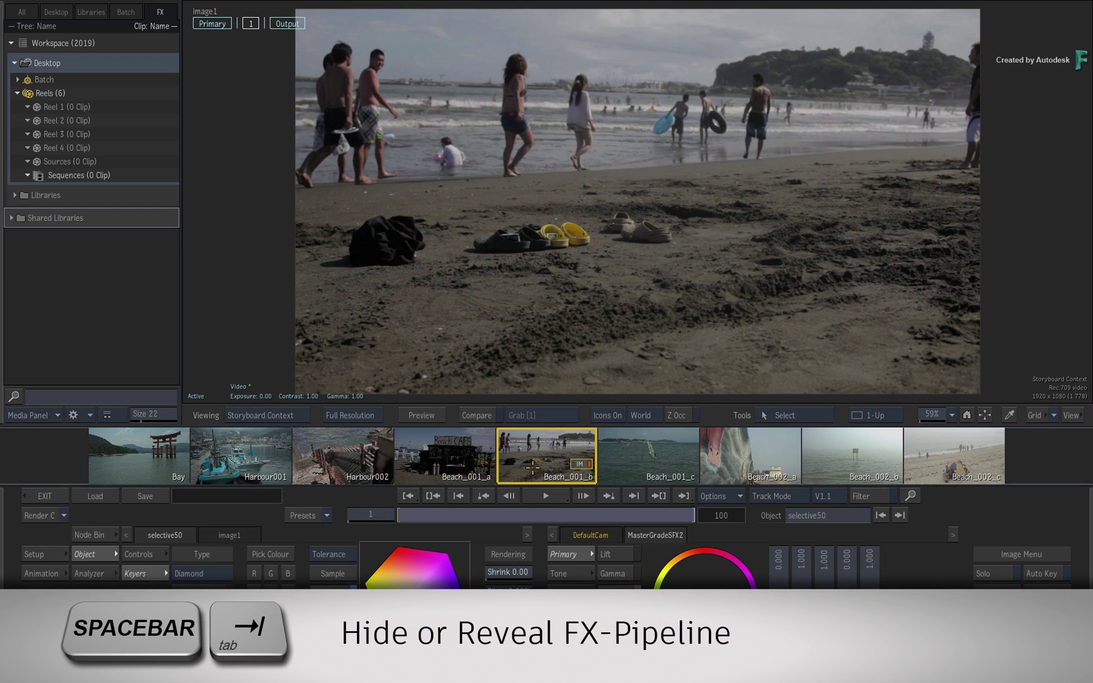
pyautogui.hotkey('space', 'Tab')
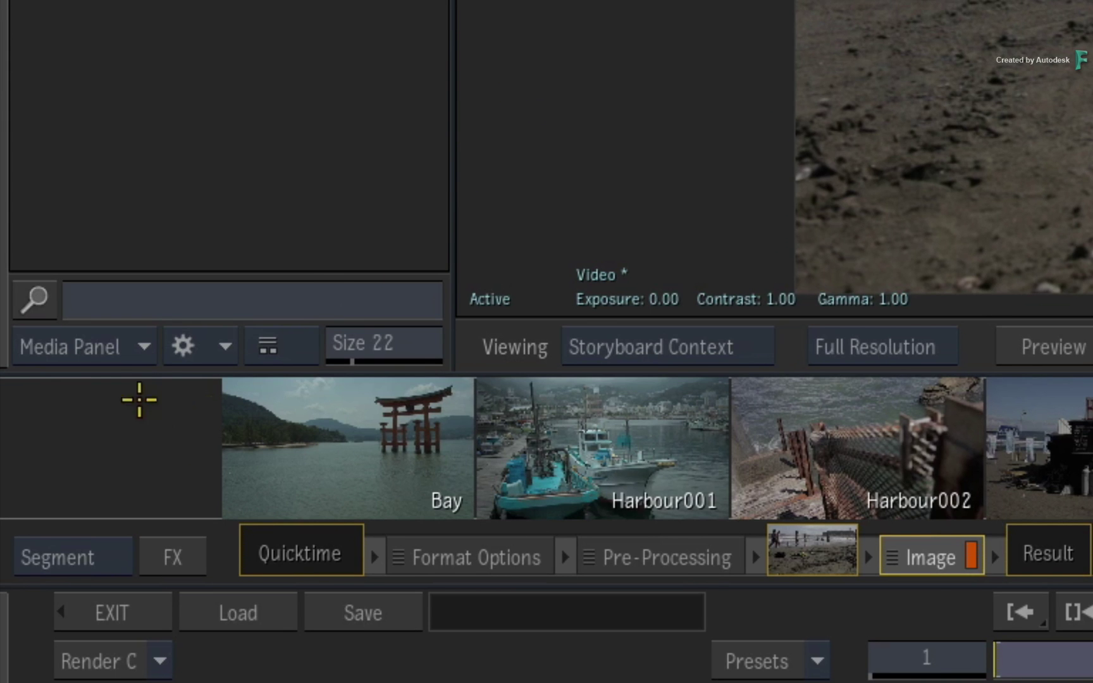
pyautogui.click(146, 346)
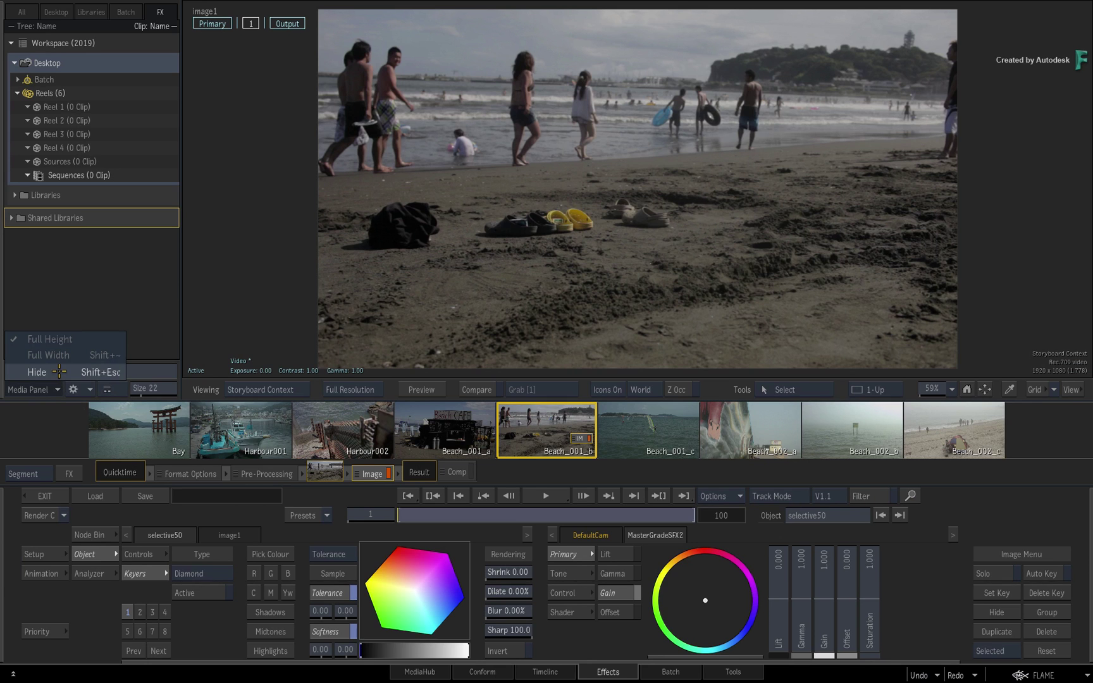
pyautogui.click(59, 372)
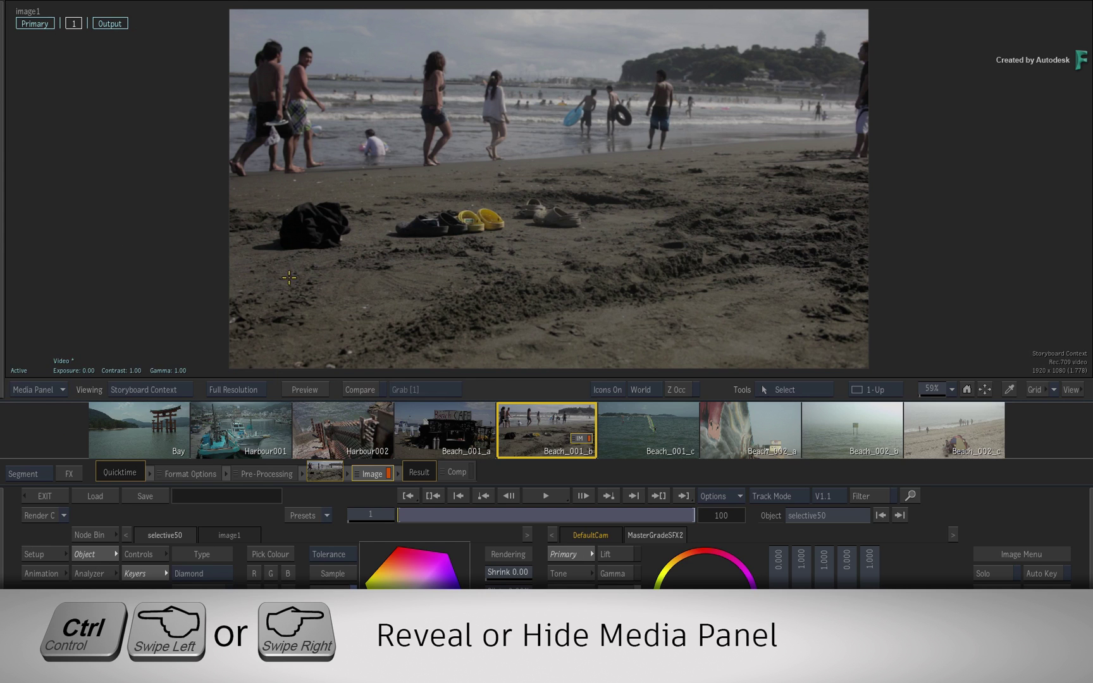
pyautogui.press('ctrl')
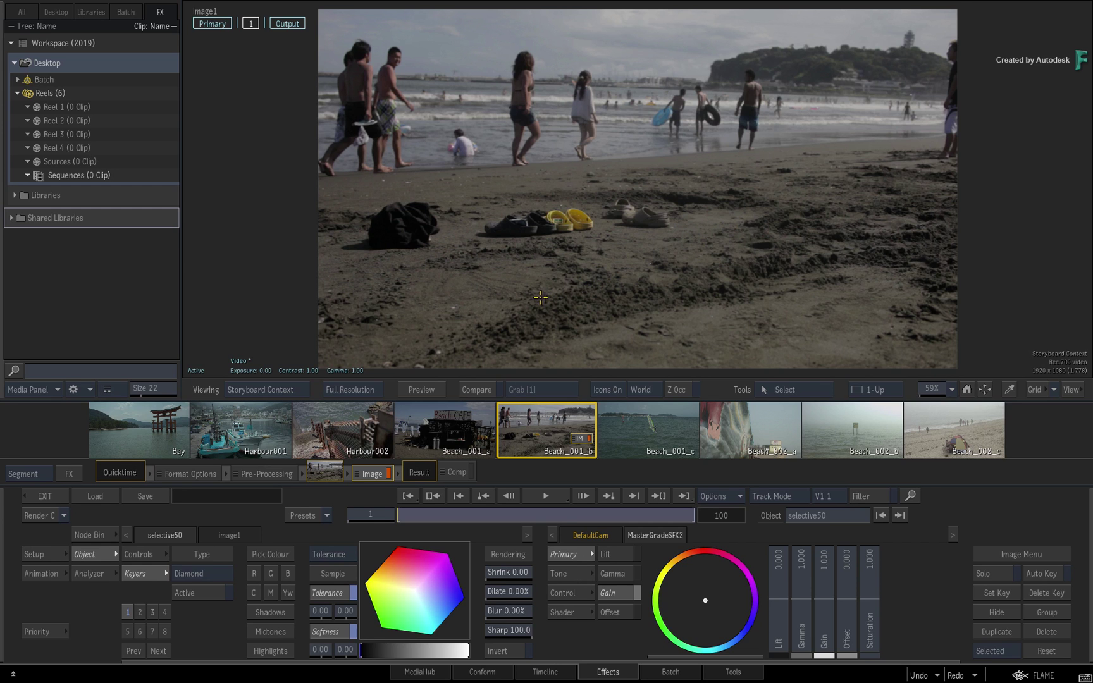
# Step: Switch to 2-Up view and show all scopes (Presets > All) in the right viewer
pyautogui.hotkey('alt', '2')
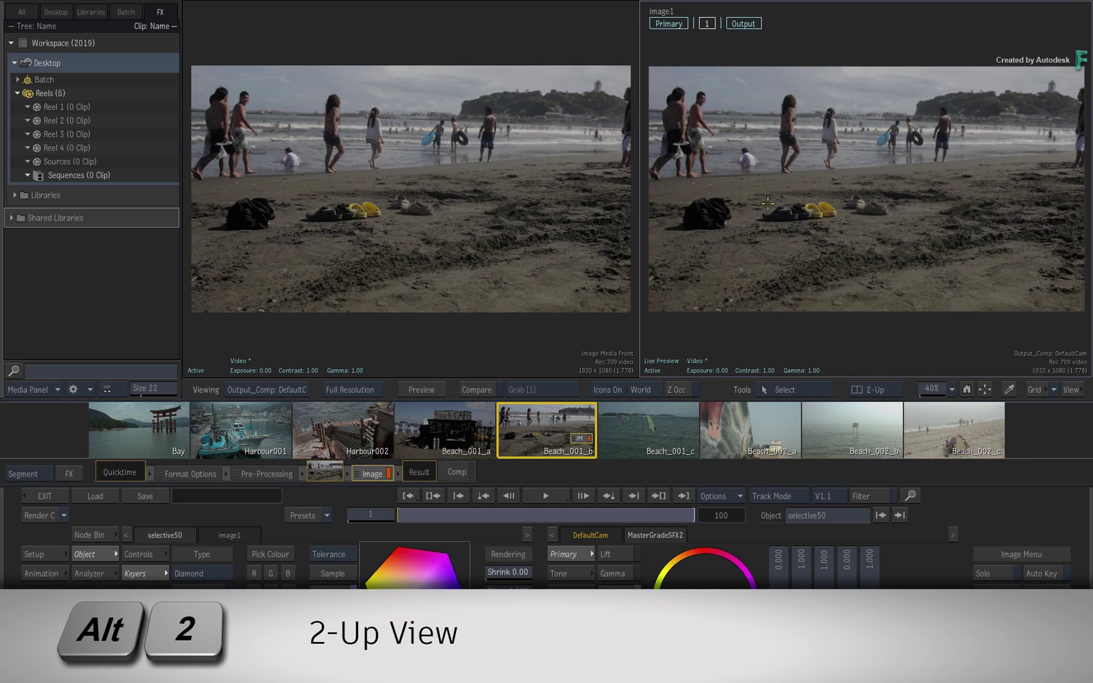
pyautogui.rightClick(777, 133)
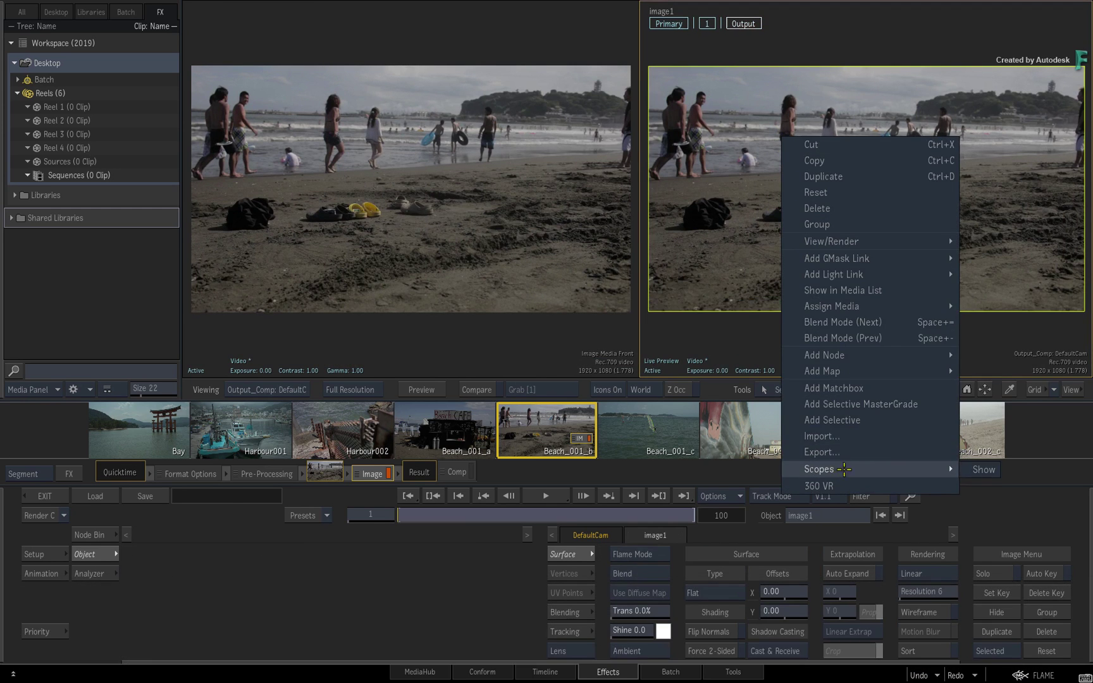
pyautogui.click(984, 470)
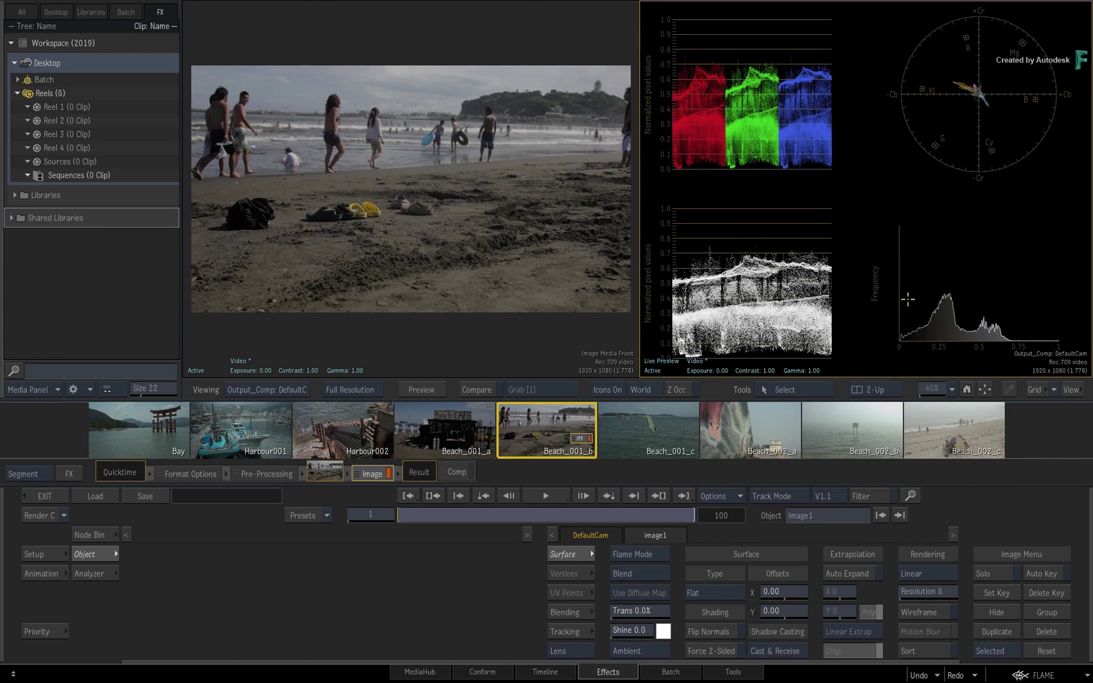
pyautogui.rightClick(889, 270)
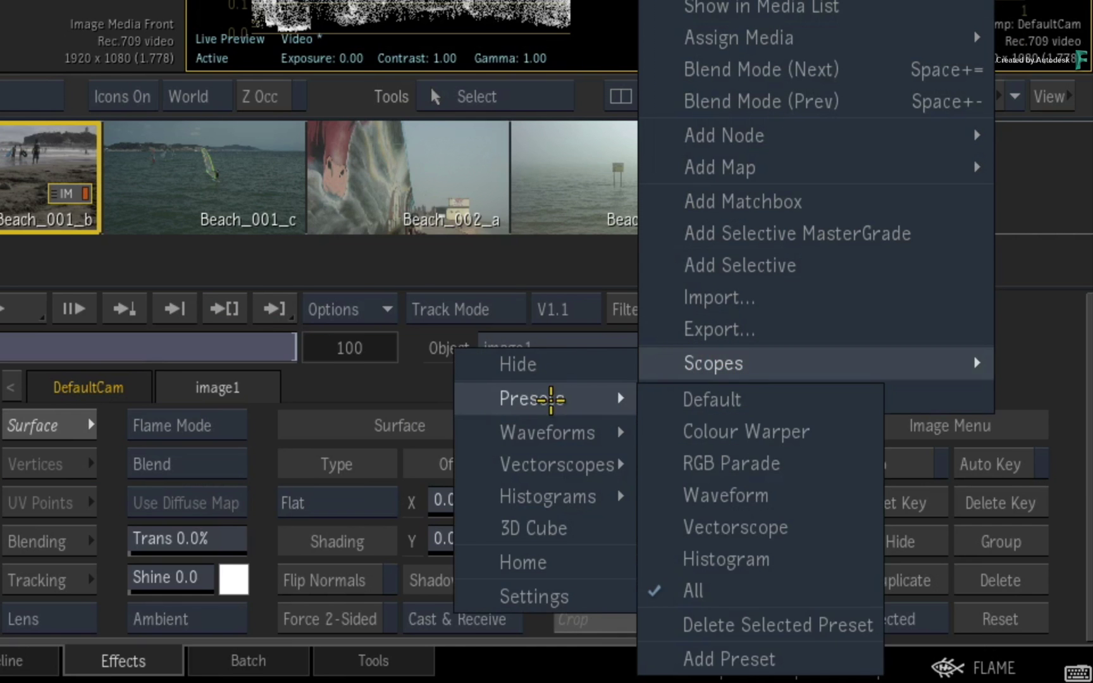
pyautogui.moveTo(533, 399)
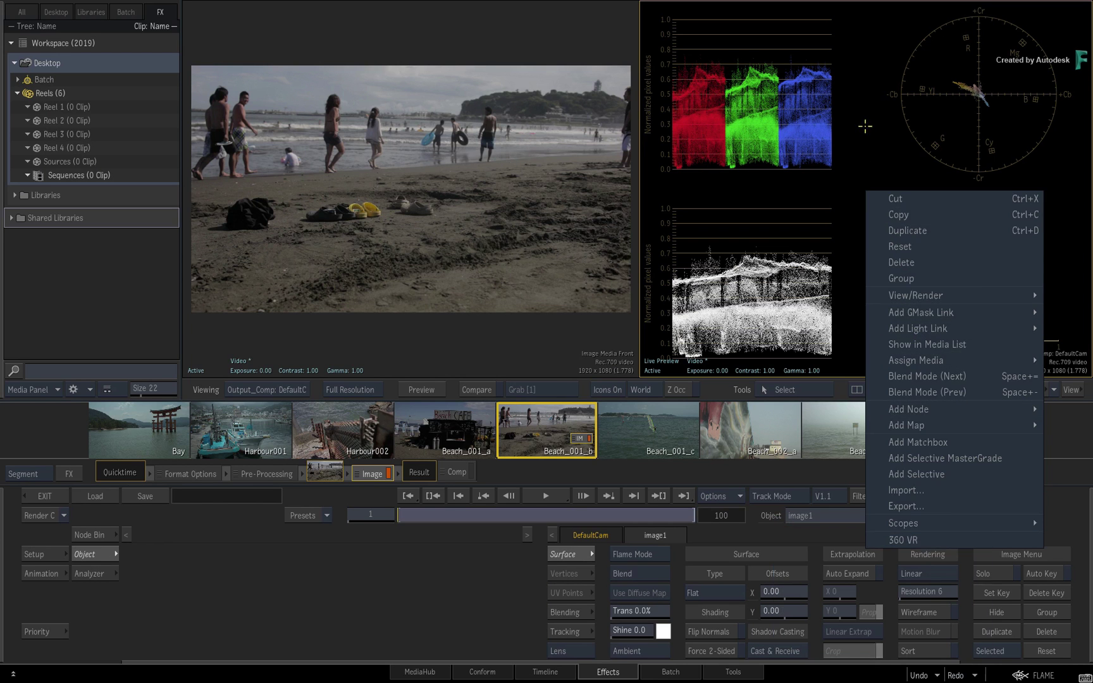
pyautogui.click(848, 126)
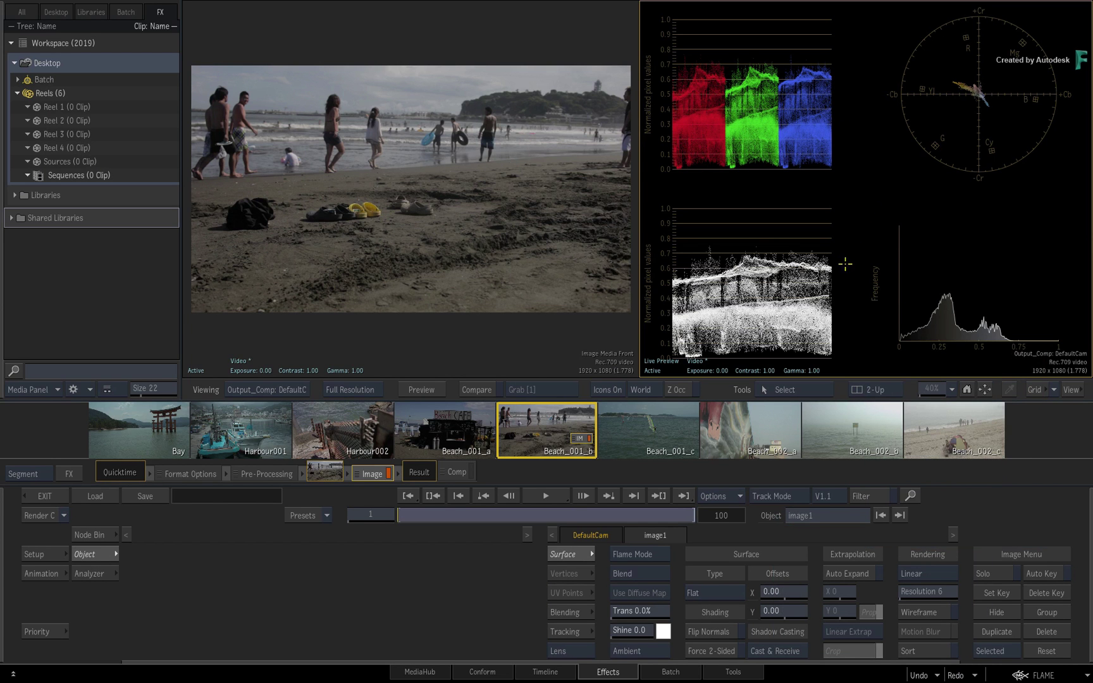
# Step: Select the selective50 object, then cycle the thumbnails back to Beach_001_b
pyautogui.click(359, 139)
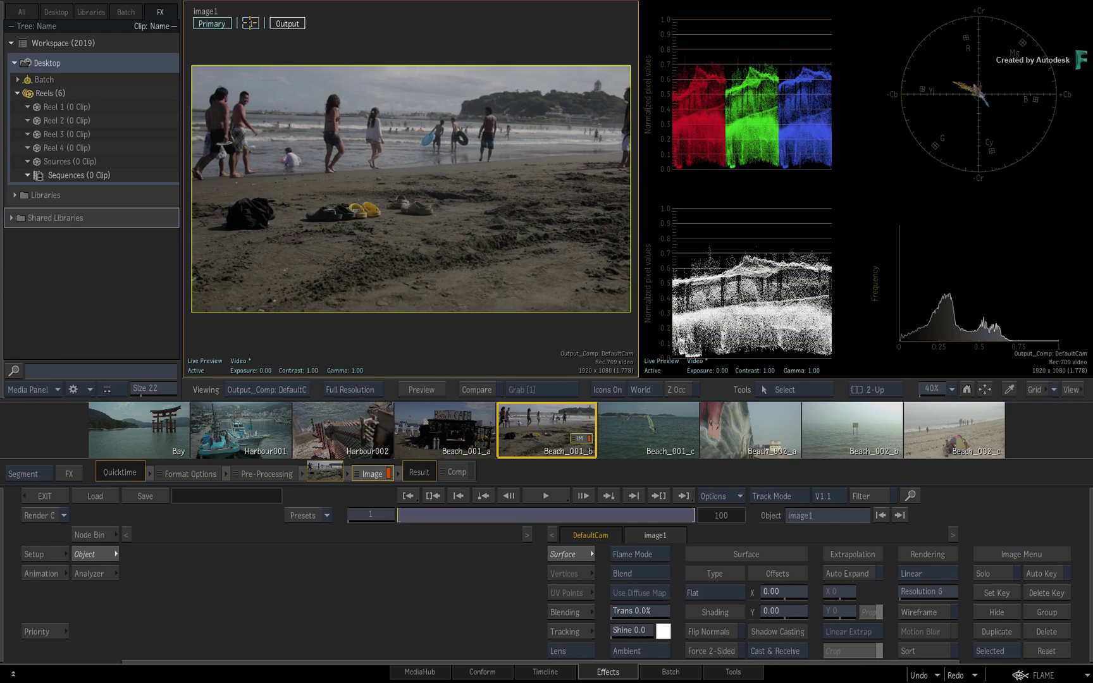
pyautogui.click(290, 121)
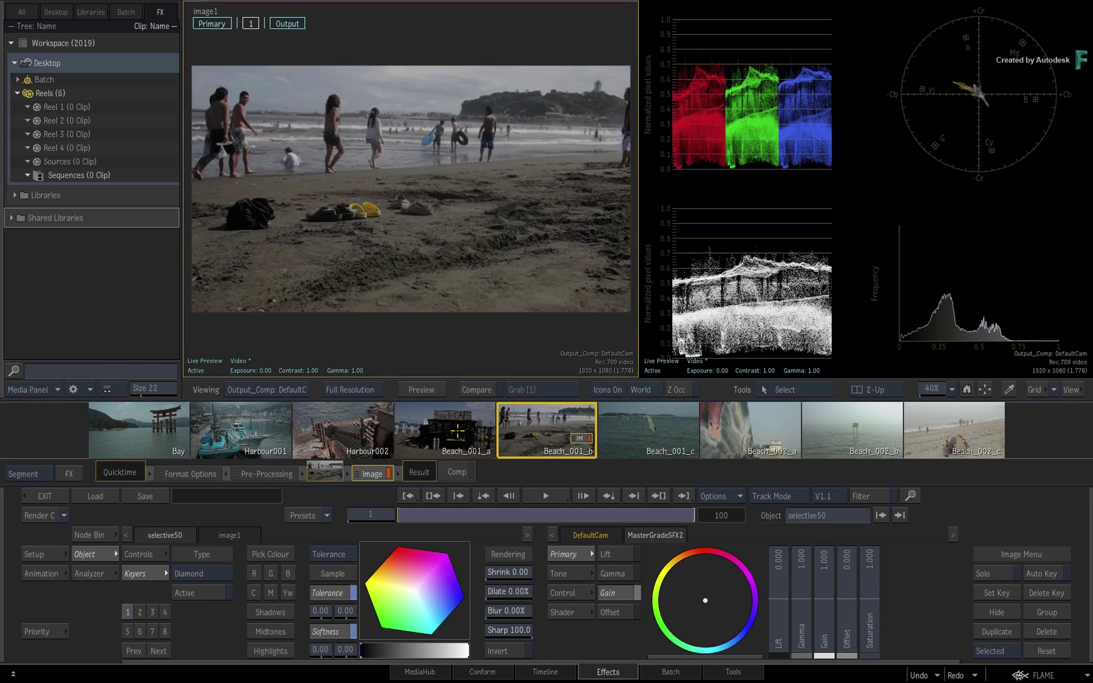
pyautogui.click(439, 424)
pyautogui.click(438, 424)
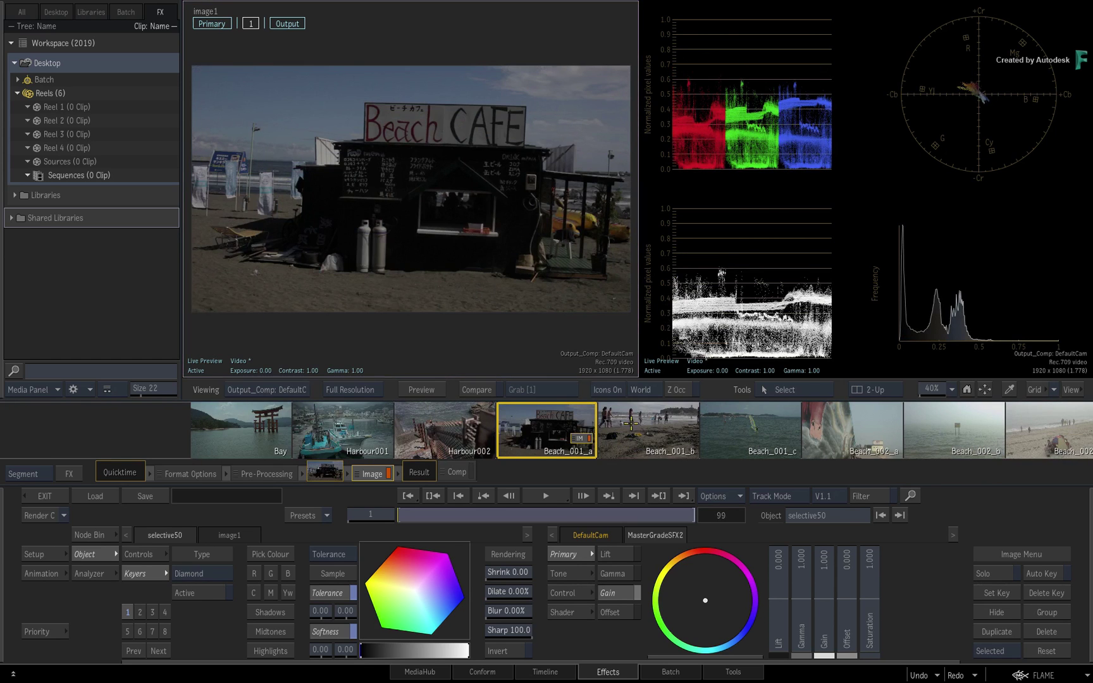
pyautogui.click(631, 431)
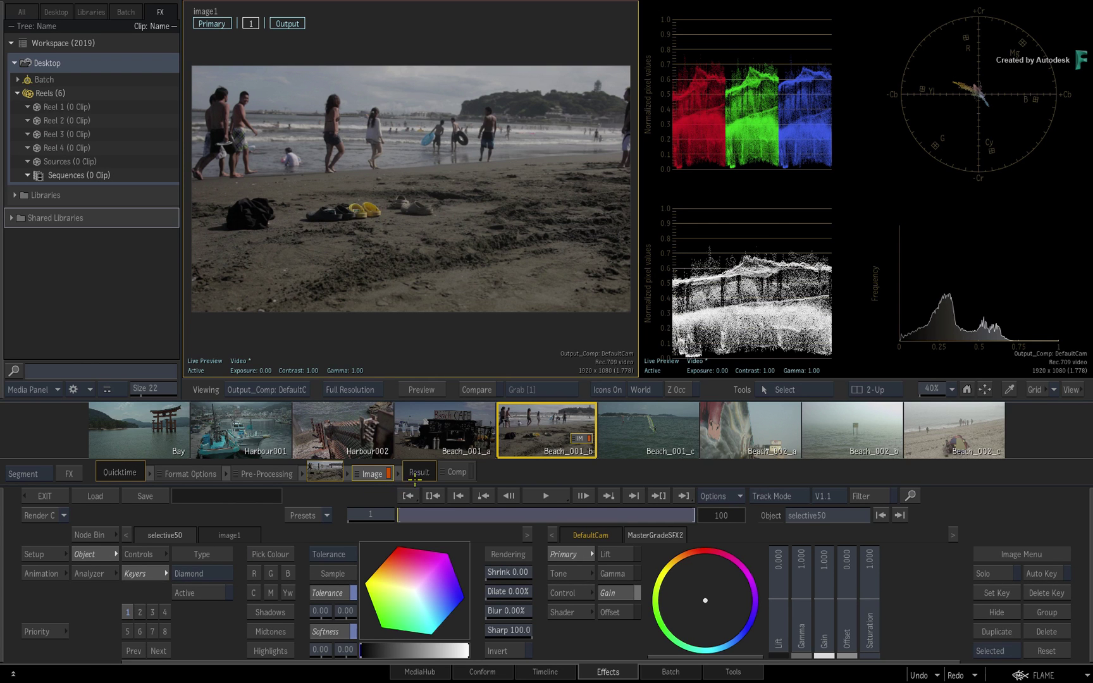
# Step: Raise Beach_001_b's Lift to about 0.07 and Saturation to about 1.5
pyautogui.click(646, 420)
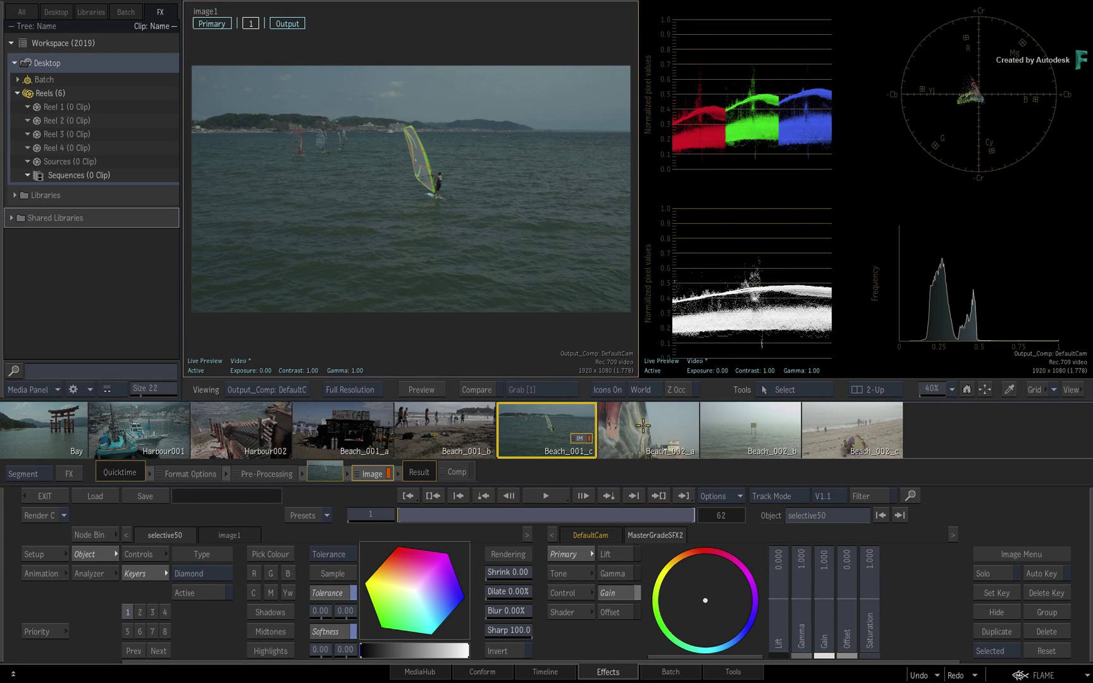
pyautogui.click(643, 426)
pyautogui.click(646, 428)
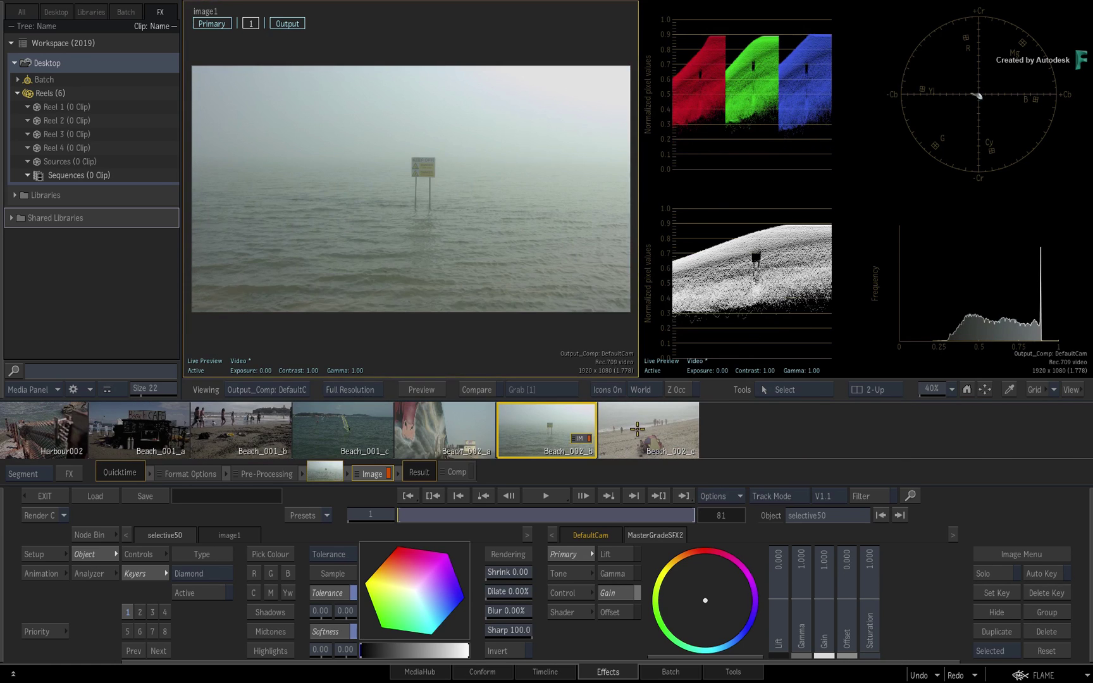
pyautogui.click(449, 434)
pyautogui.click(351, 434)
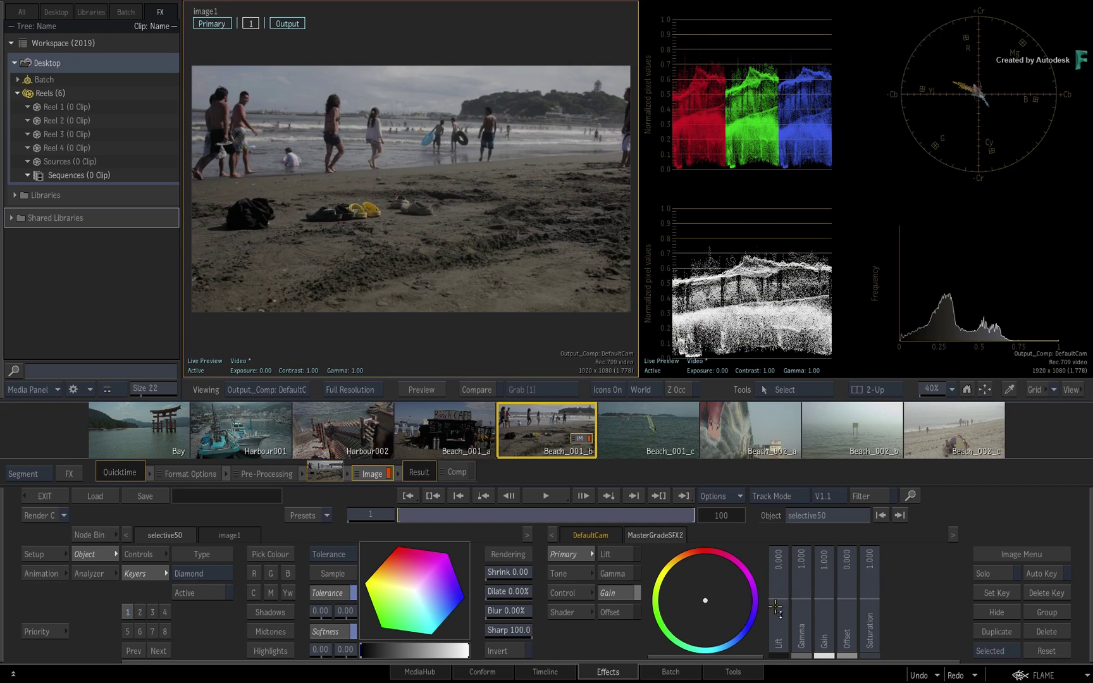
pyautogui.moveTo(779, 608); pyautogui.dragTo(783, 543)
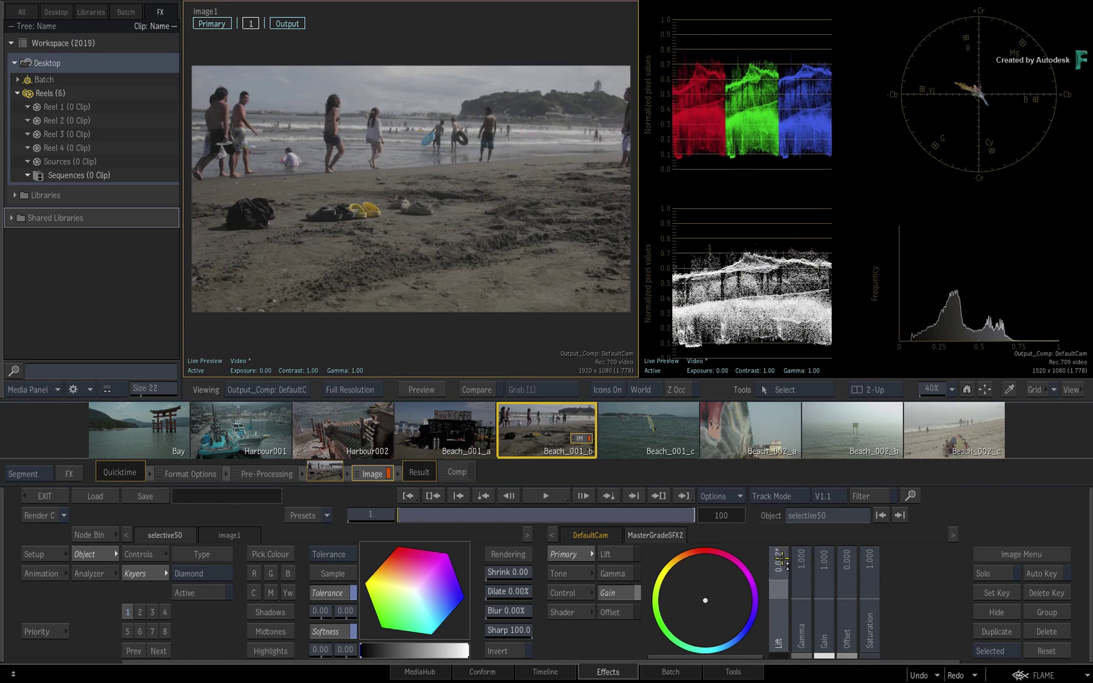
pyautogui.moveTo(869, 598); pyautogui.dragTo(871, 557)
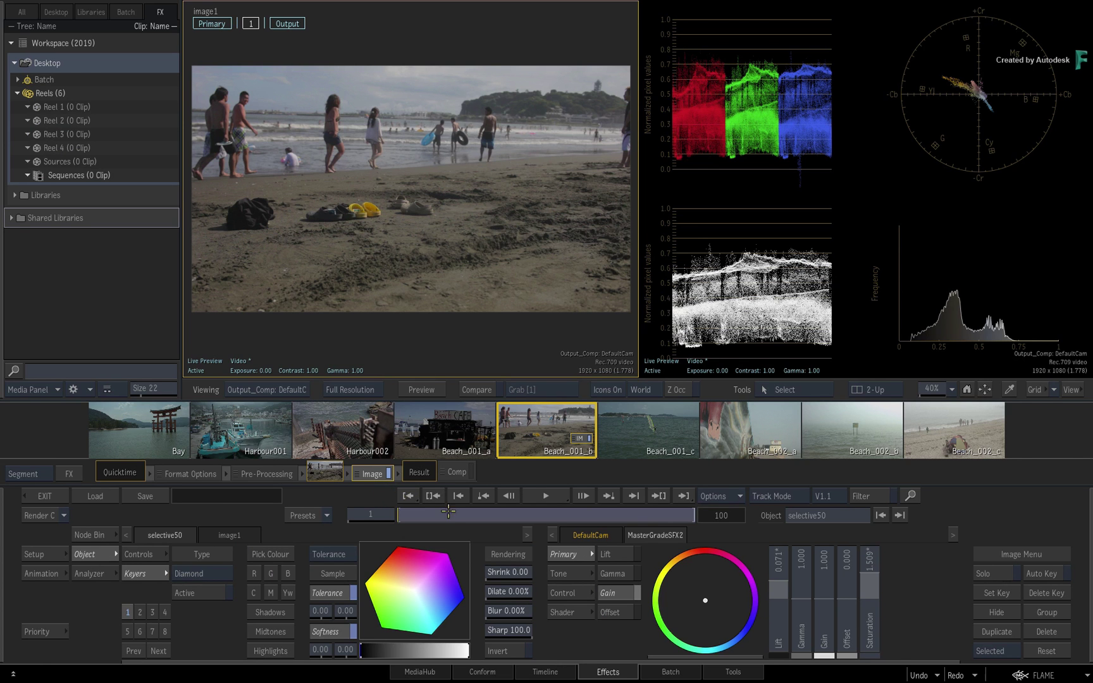
# Step: Play Beach_001_b and ease its Lift back to about 0.057
pyautogui.click(546, 495)
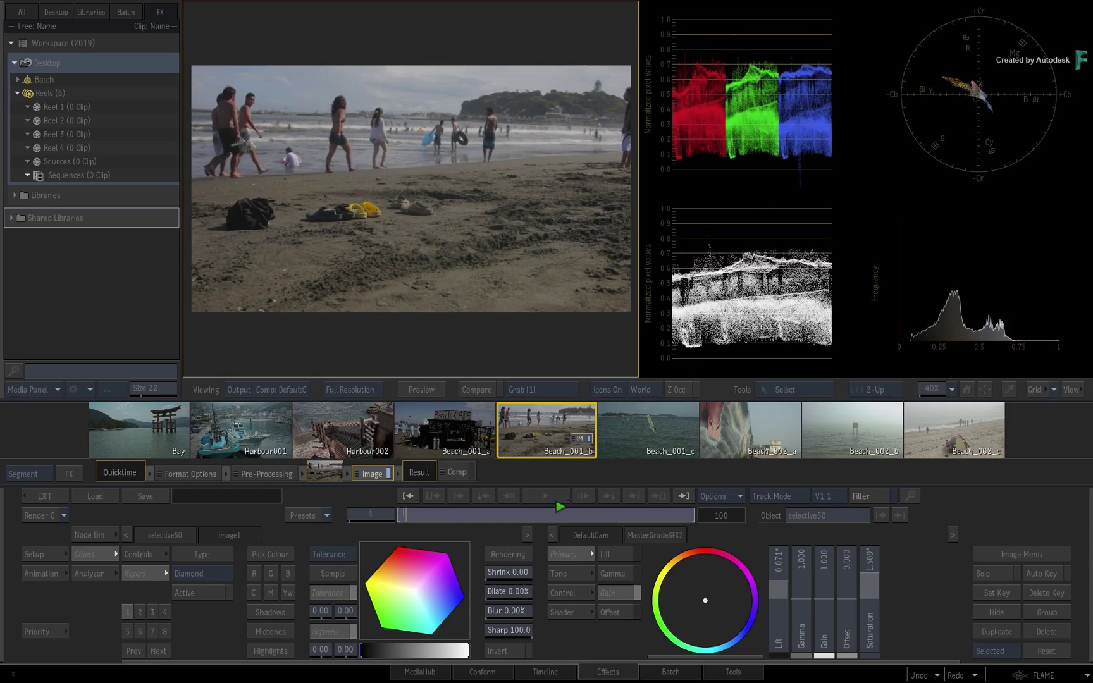
pyautogui.moveTo(779, 578); pyautogui.dragTo(779, 586)
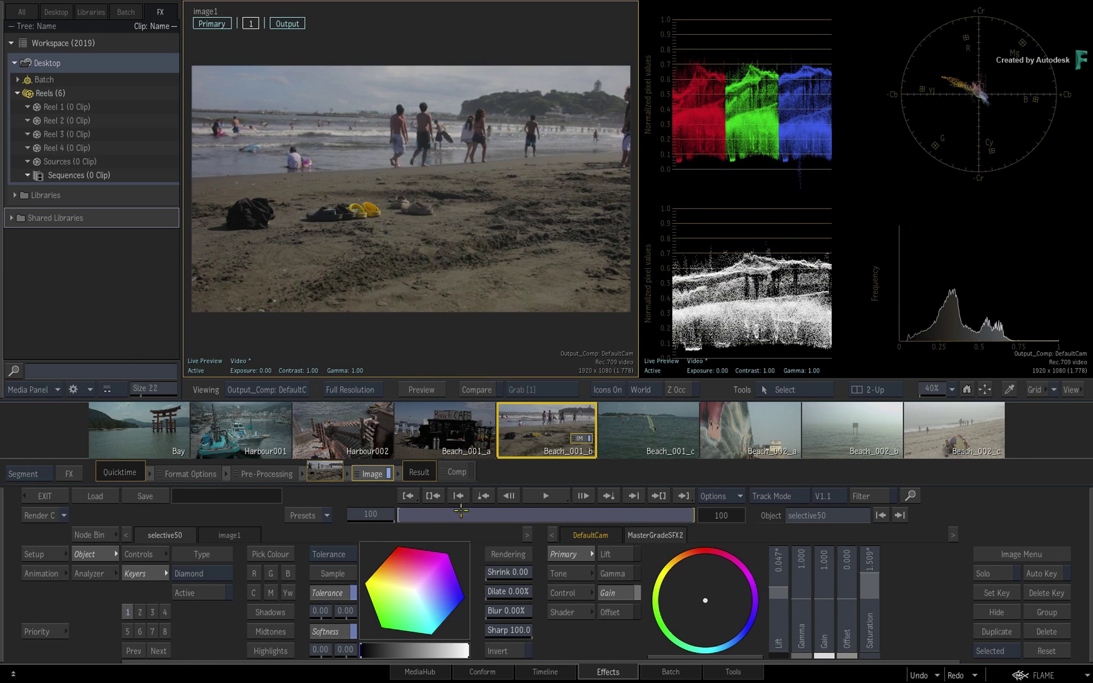
pyautogui.moveTo(460, 516)
pyautogui.mouseDown()
pyautogui.moveTo(530, 517)
pyautogui.moveTo(429, 516)
pyautogui.mouseUp()
pyautogui.click(547, 496)
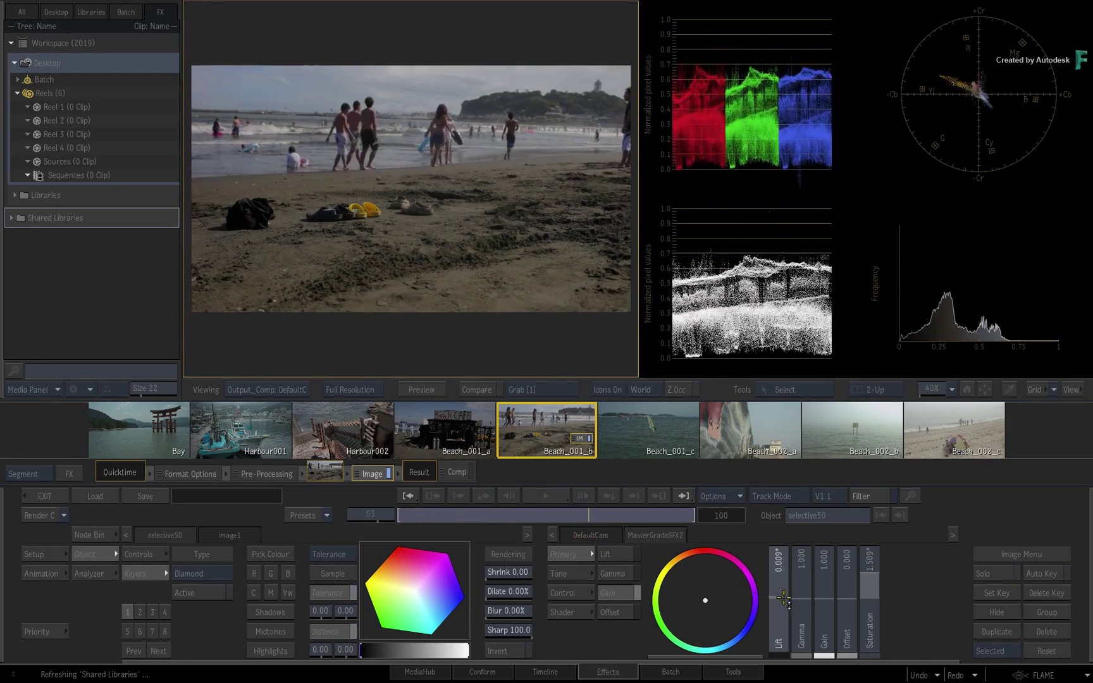
pyautogui.moveTo(784, 596); pyautogui.dragTo(785, 587)
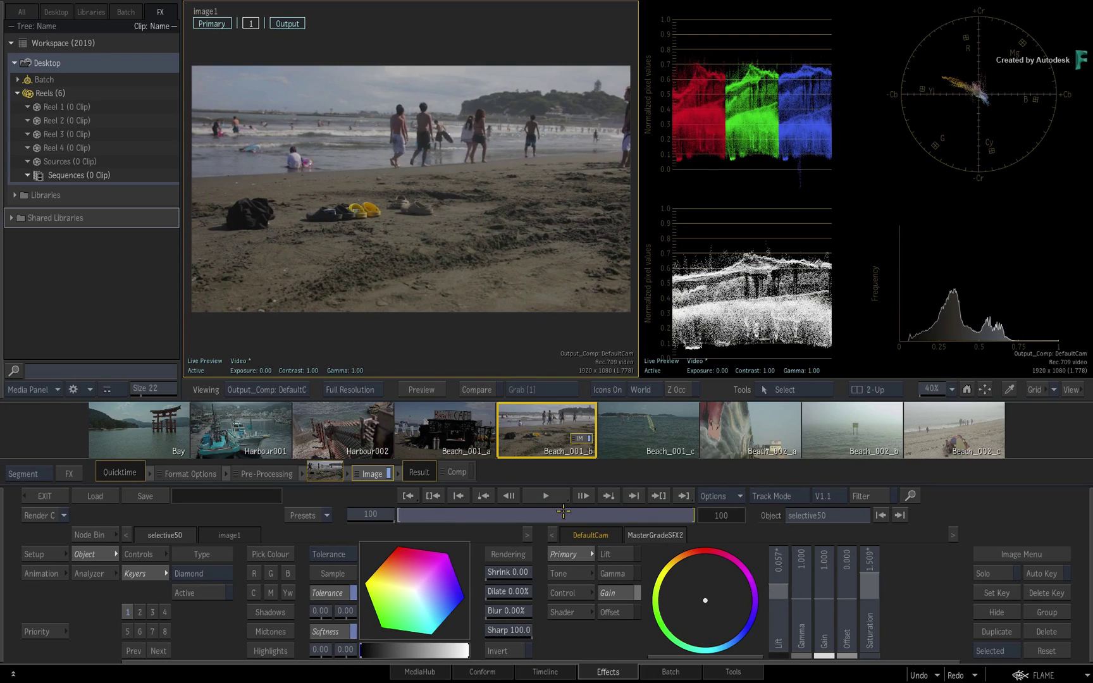
pyautogui.click(530, 516)
pyautogui.moveTo(531, 515); pyautogui.dragTo(533, 515)
# Step: Give Beach_001_c Lift about 0.037 and Saturation about 1.07
pyautogui.click(635, 423)
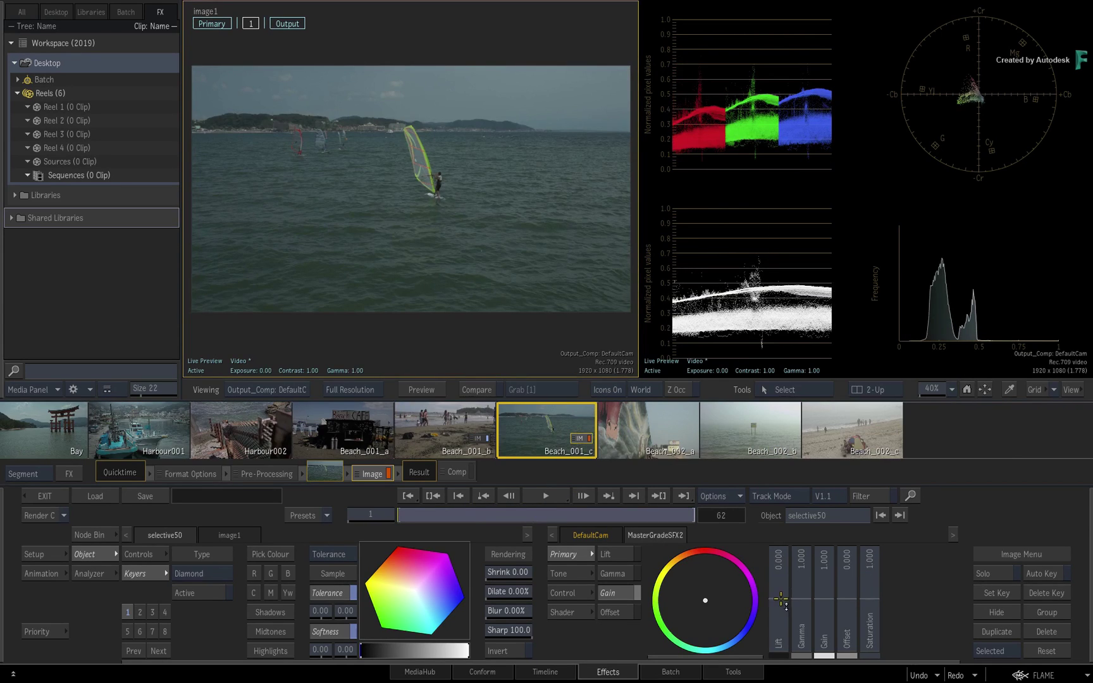
pyautogui.moveTo(780, 598); pyautogui.dragTo(780, 591)
pyautogui.moveTo(871, 598)
pyautogui.mouseDown()
pyautogui.moveTo(871, 583)
pyautogui.moveTo(848, 603)
pyautogui.mouseUp()
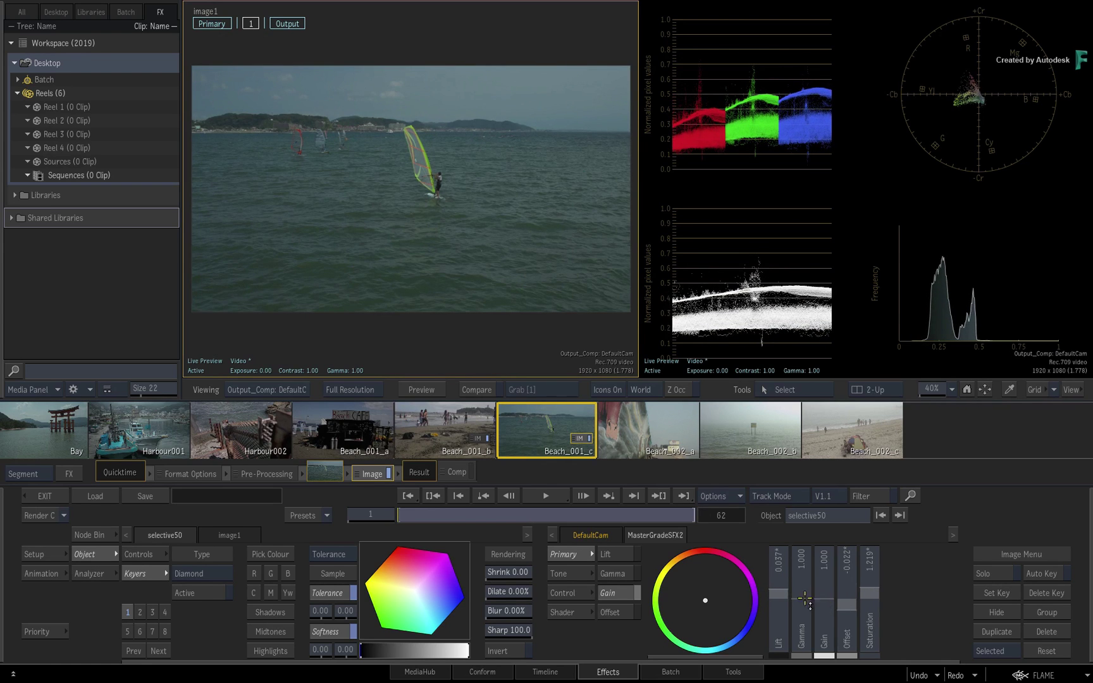
# Step: Drag Beach_001_b's IM grade onto the selected Beach_002_a, _b and _c shots
pyautogui.click(451, 421)
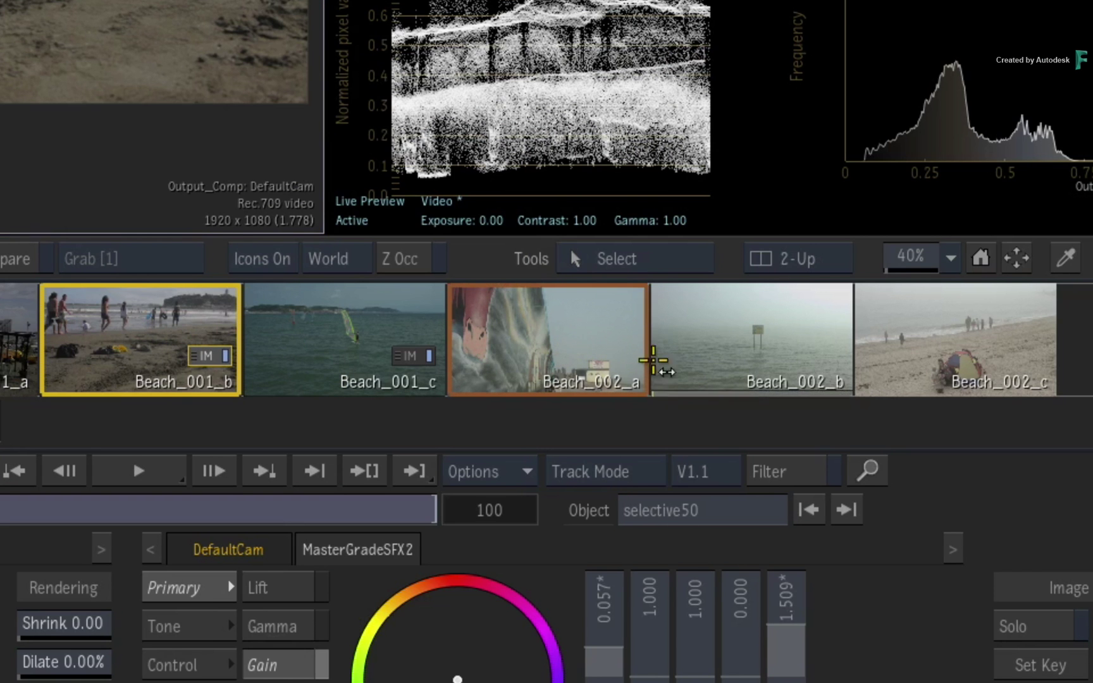
pyautogui.keyDown('ctrl'); pyautogui.click(748, 358); pyautogui.keyUp('ctrl')
pyautogui.keyDown('ctrl'); pyautogui.click(948, 342); pyautogui.keyUp('ctrl')
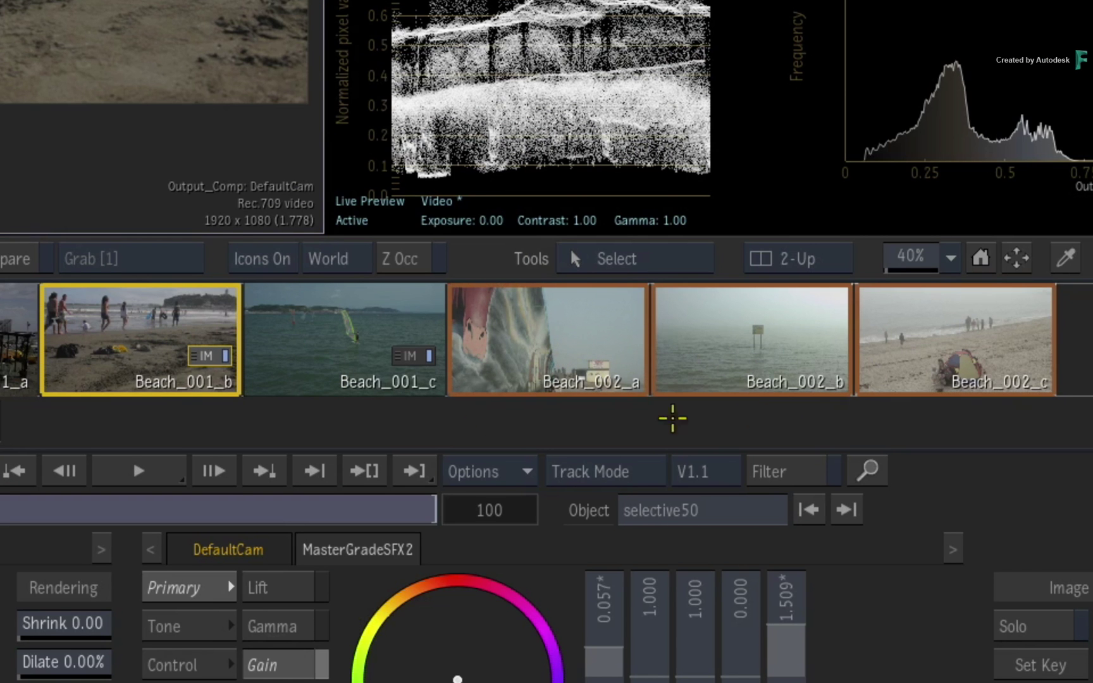
pyautogui.moveTo(209, 355); pyautogui.dragTo(598, 377)
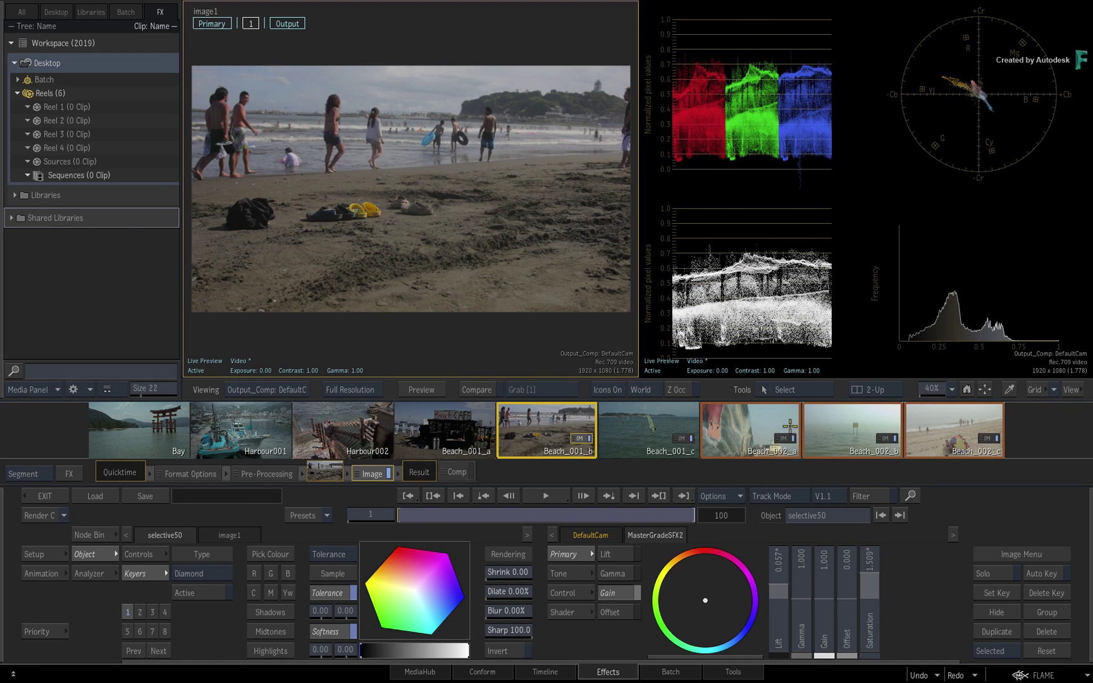
pyautogui.click(749, 427)
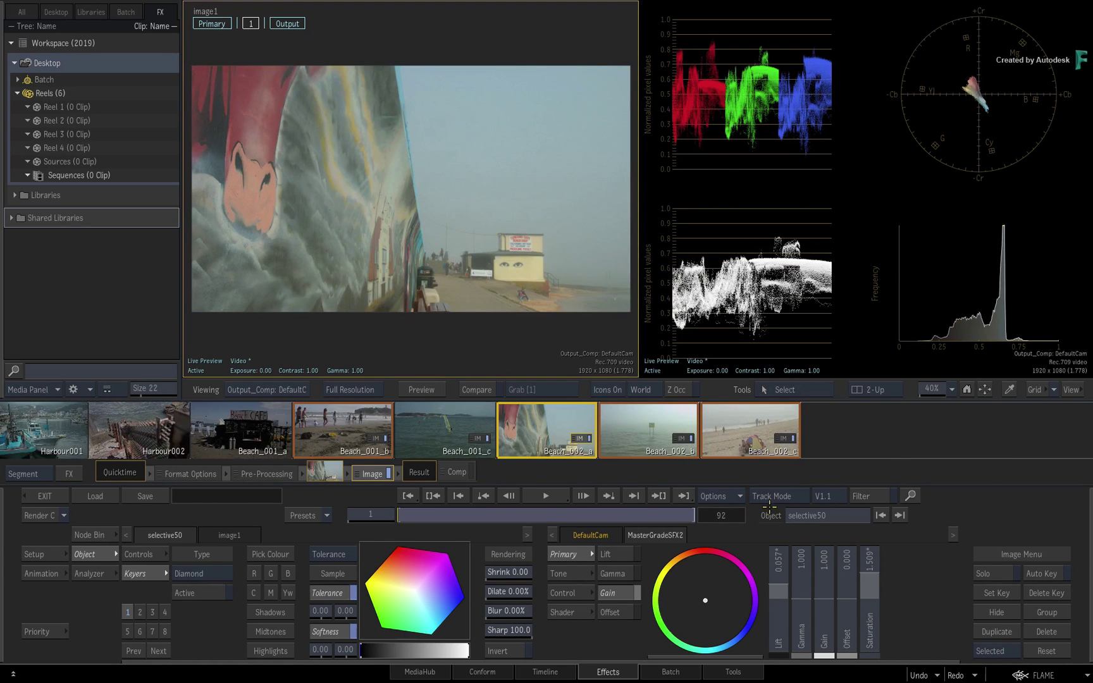
pyautogui.moveTo(780, 593)
pyautogui.mouseDown()
pyautogui.moveTo(780, 608)
pyautogui.moveTo(801, 605)
pyautogui.mouseUp()
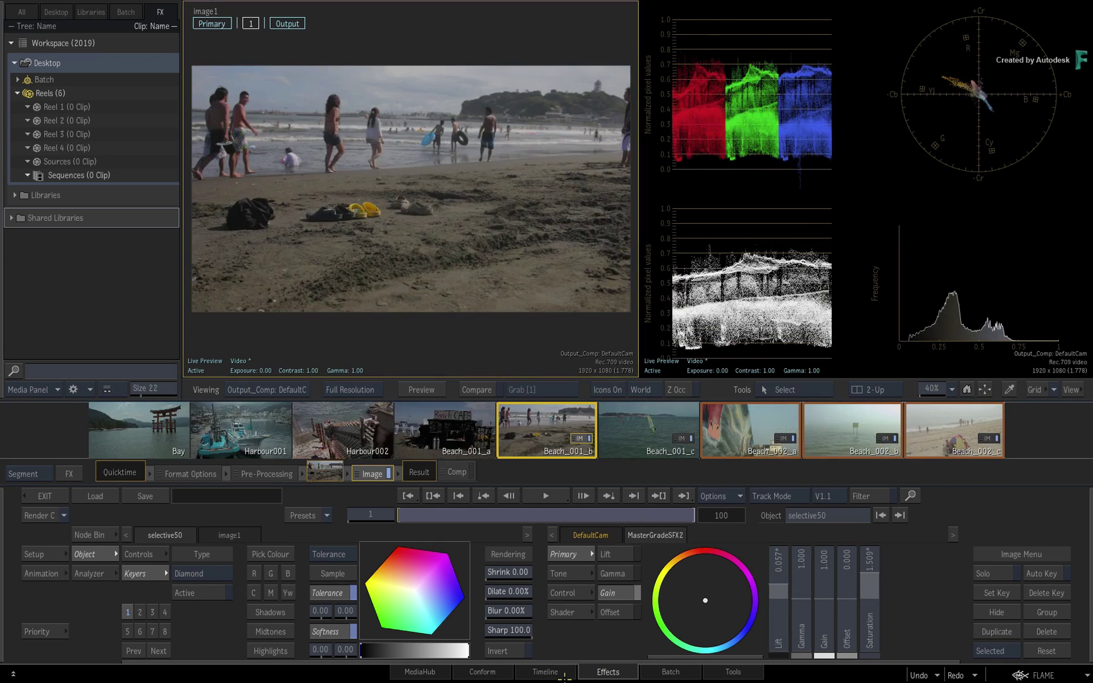
pyautogui.click(547, 673)
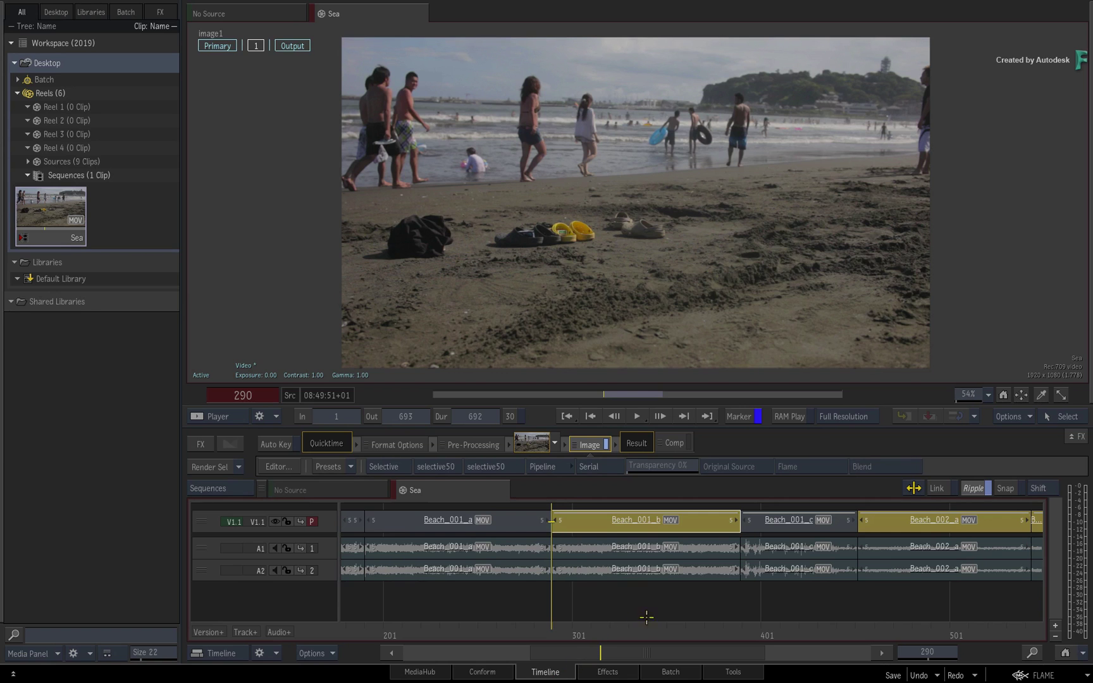
pyautogui.press('Home')
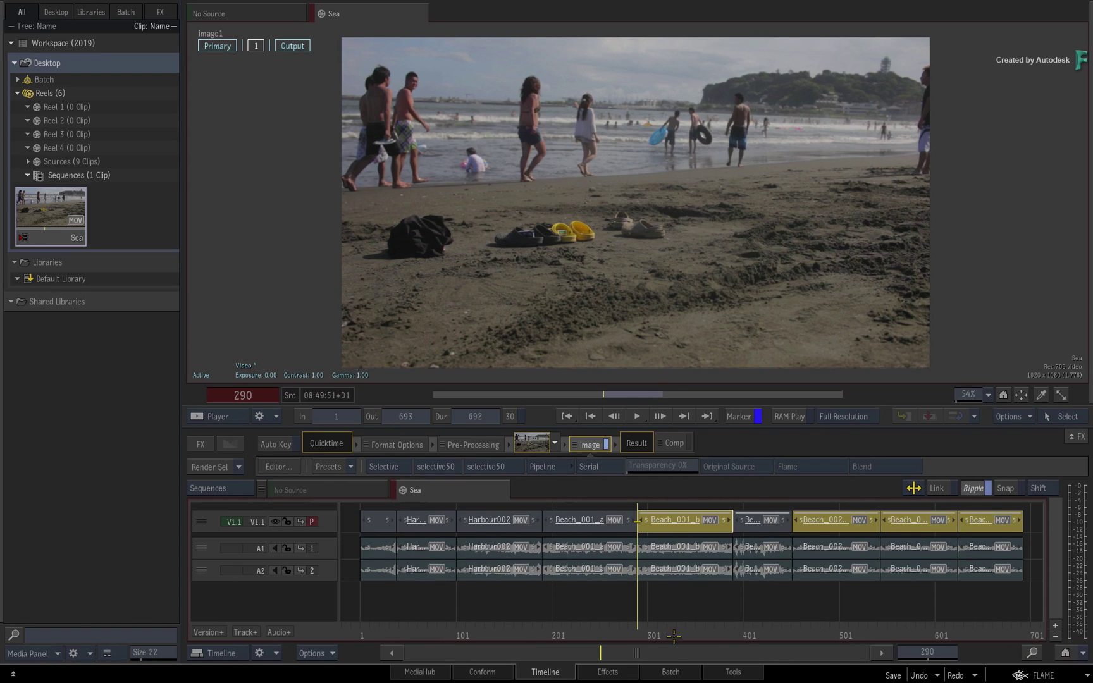
pyautogui.moveTo(672, 636)
pyautogui.mouseDown()
pyautogui.moveTo(841, 588)
pyautogui.moveTo(874, 564)
pyautogui.moveTo(706, 603)
pyautogui.mouseUp()
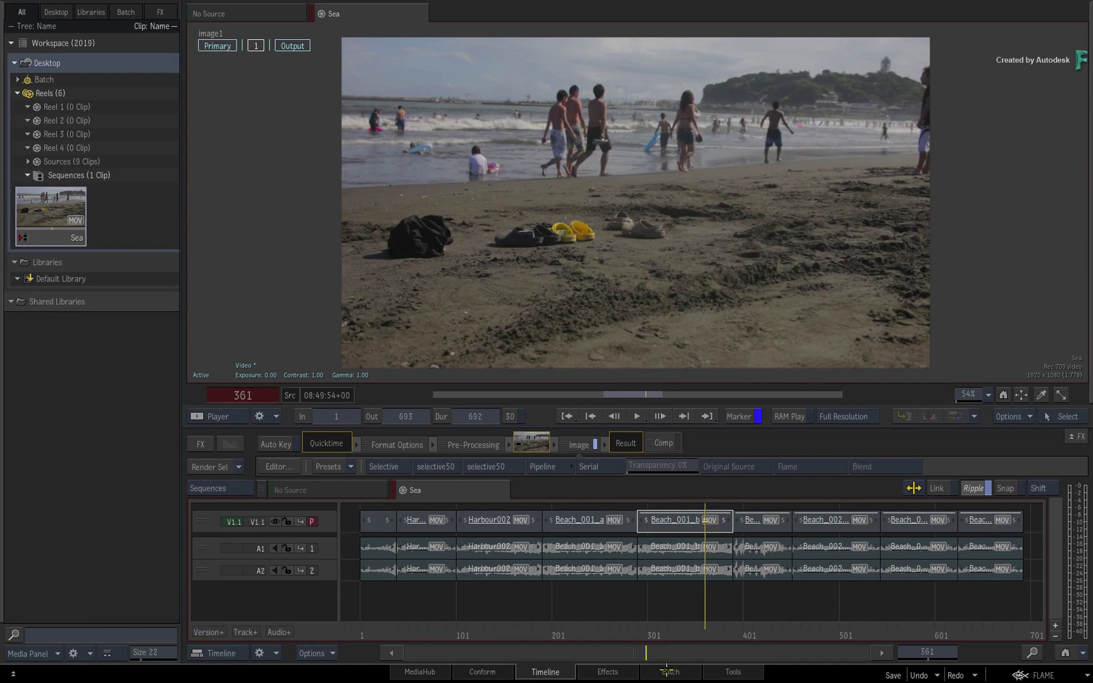
pyautogui.click(611, 672)
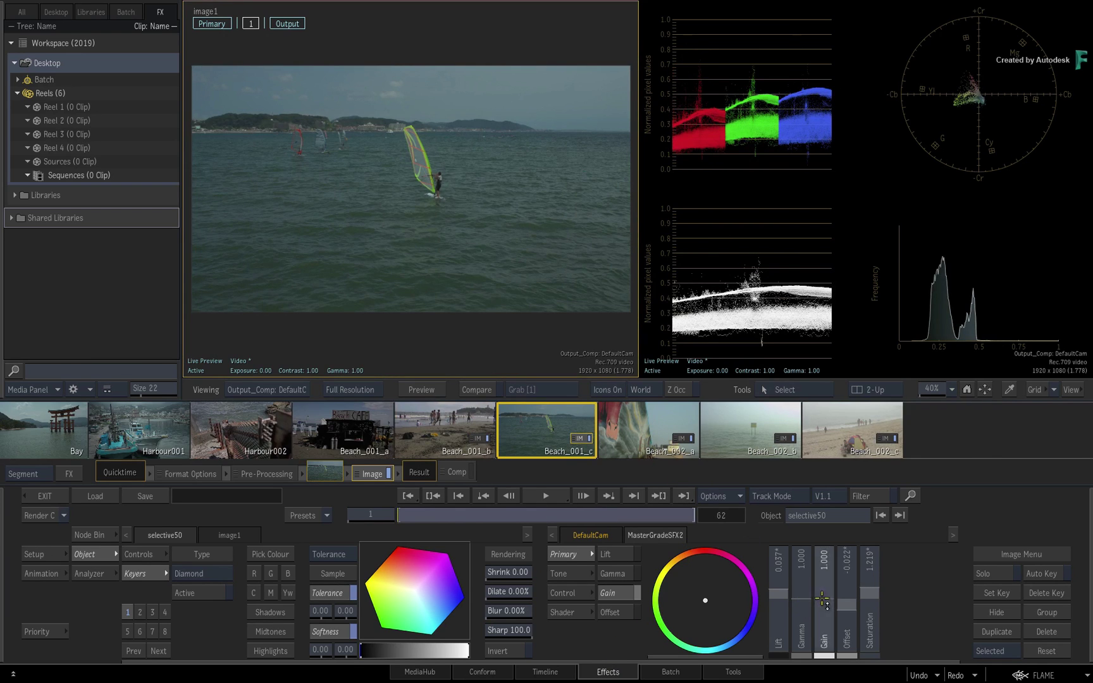
# Step: Set Beach_001_c Gain to 1.215, and Harbour002 Gamma 1.162 and Saturation 1.301
pyautogui.moveTo(824, 599); pyautogui.dragTo(827, 549)
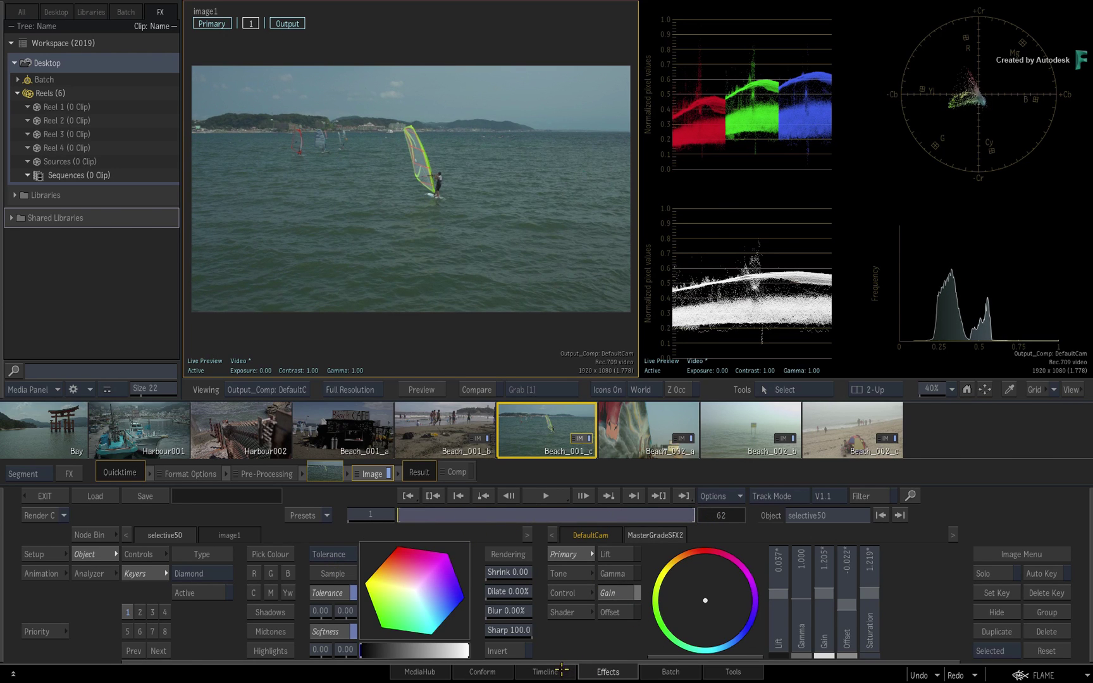
pyautogui.click(444, 429)
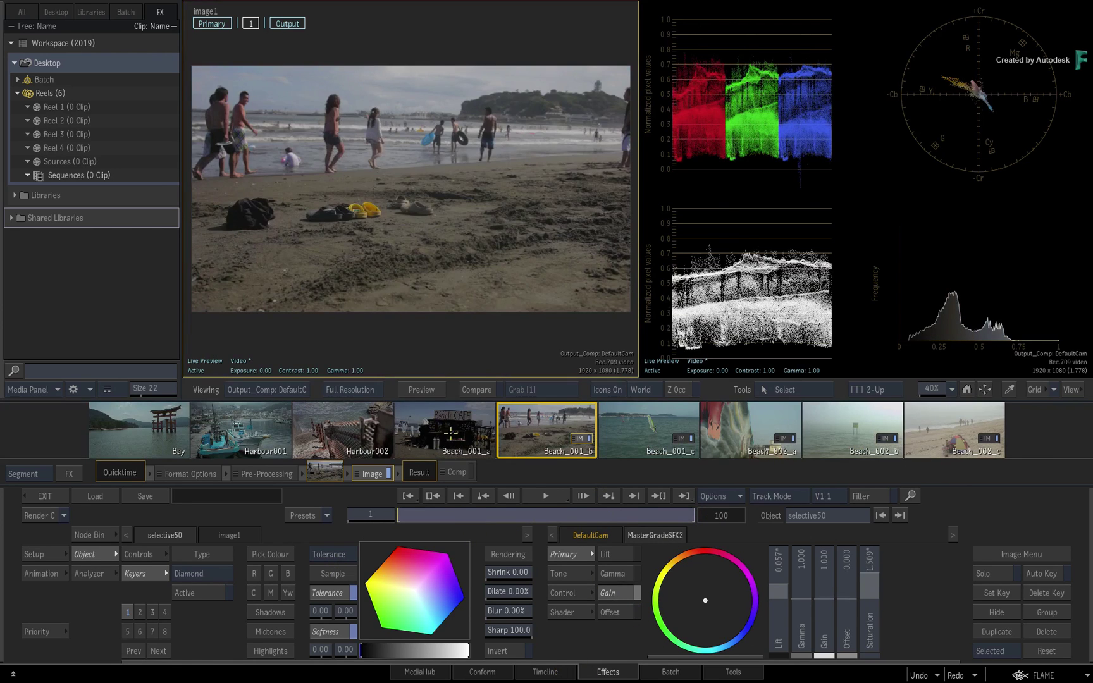
pyautogui.click(453, 441)
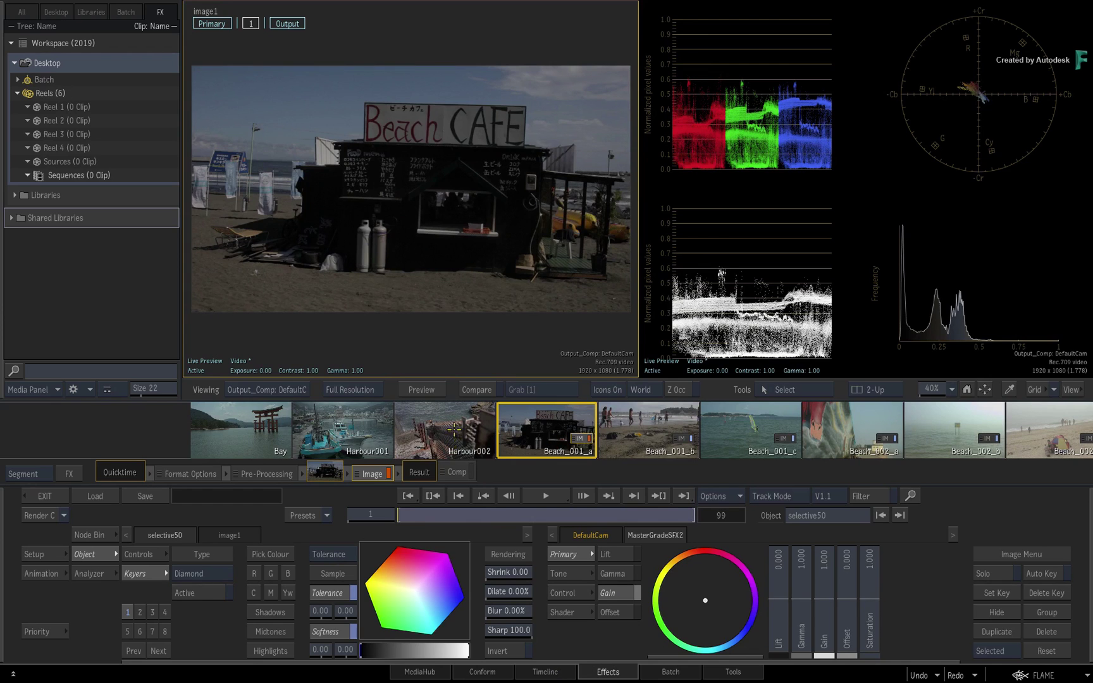
pyautogui.click(457, 428)
pyautogui.moveTo(803, 589); pyautogui.dragTo(803, 568)
pyautogui.moveTo(872, 590); pyautogui.dragTo(872, 563)
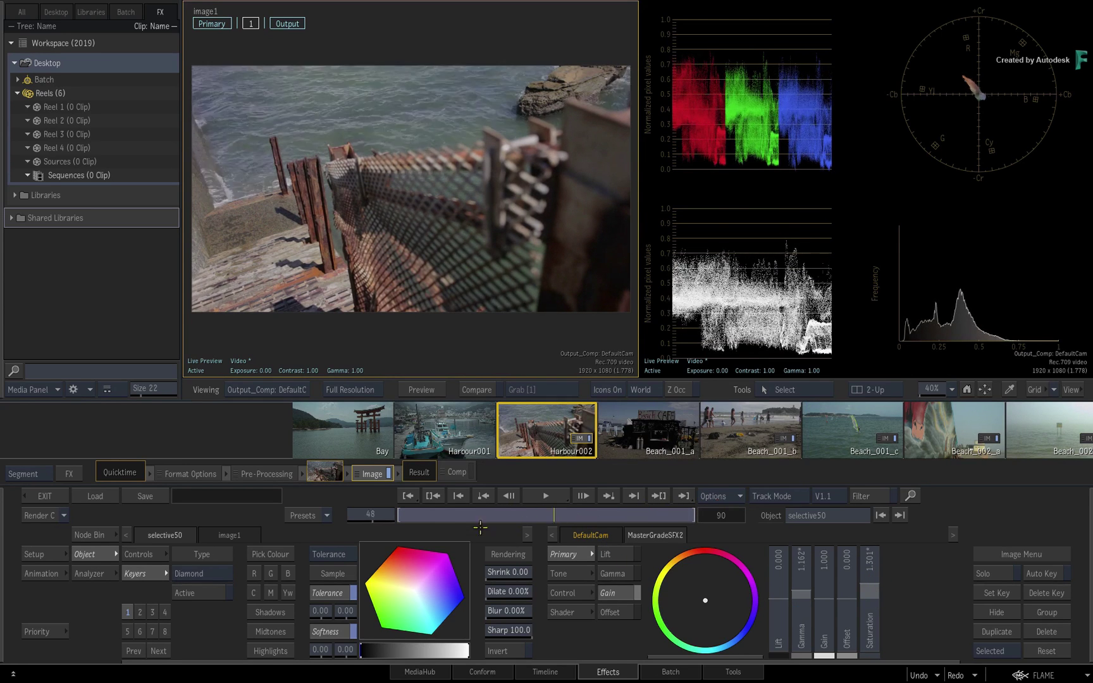
pyautogui.click(718, 434)
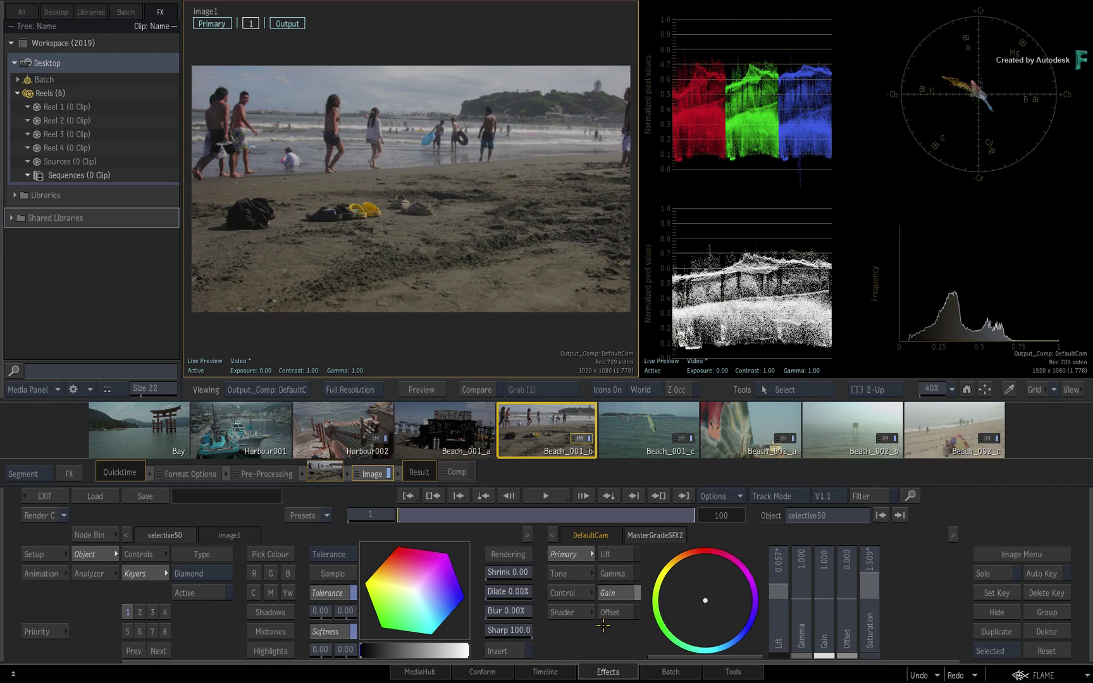
# Step: Switch to the Sea sequence's edit timeline from the bottom bar
pyautogui.click(559, 672)
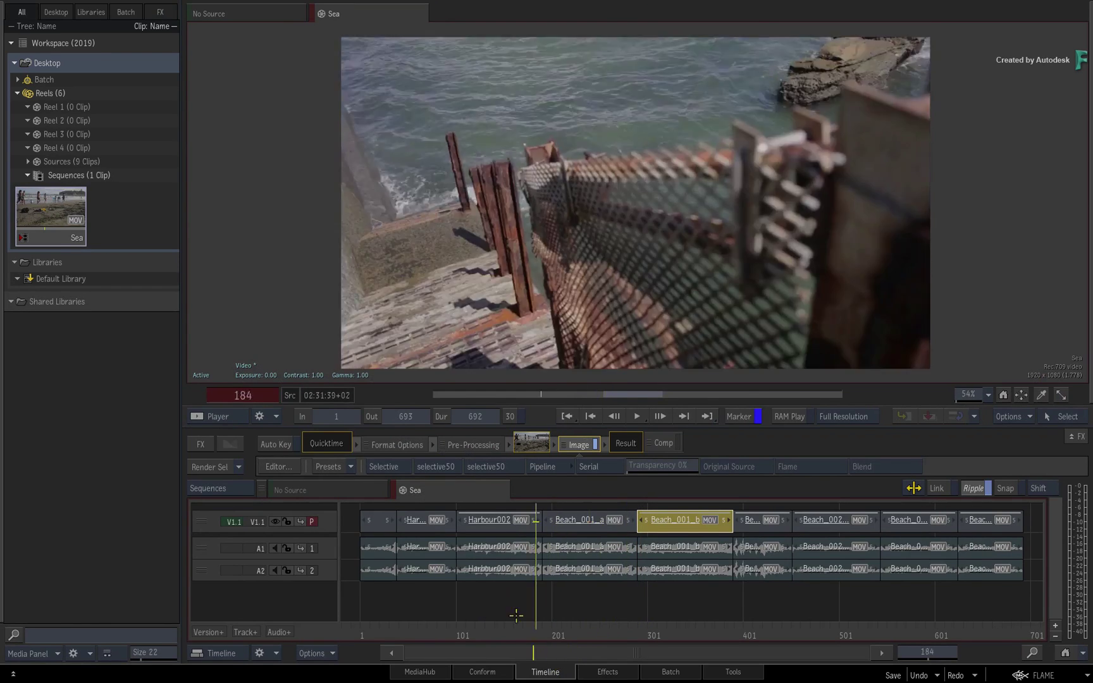